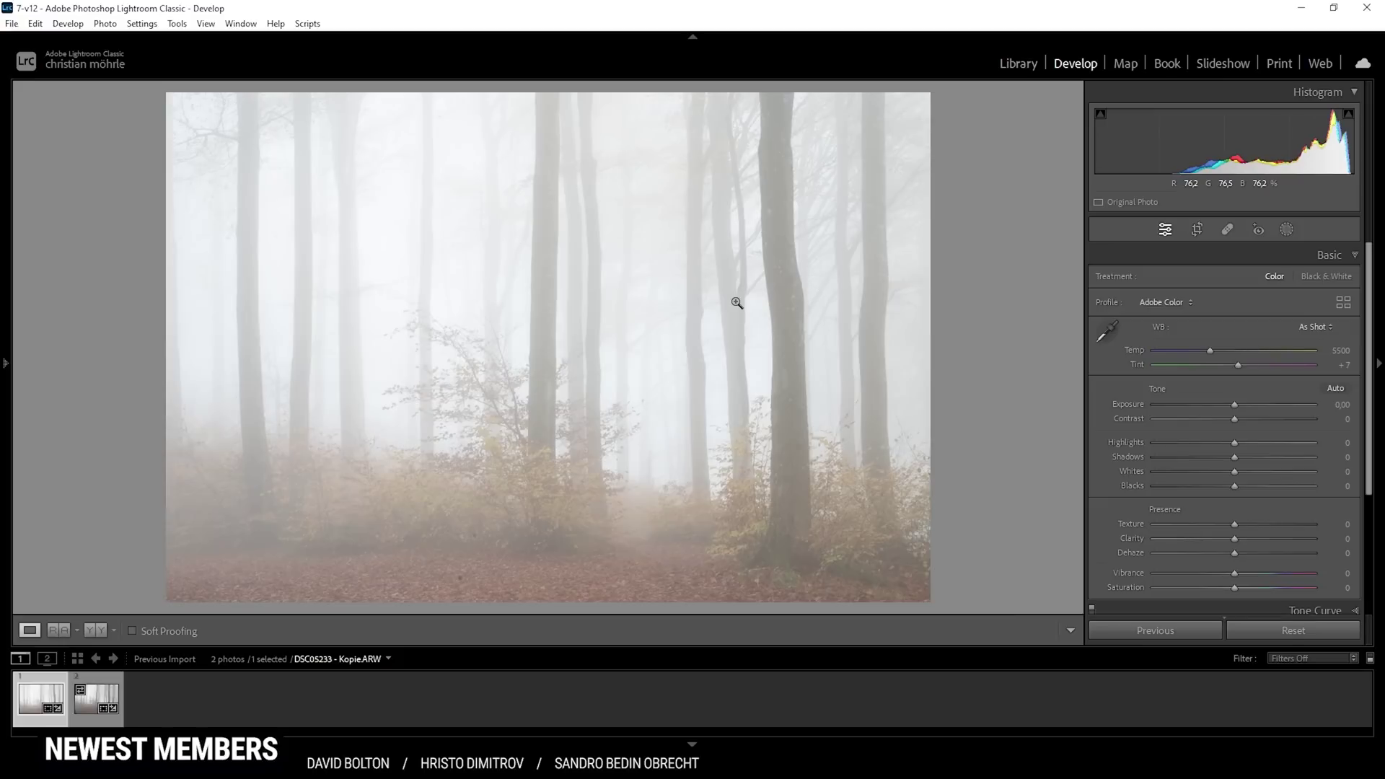
- Apply the Adobe Landscape profile to the forest photo and lower its exposure to −2.70
click(1155, 303)
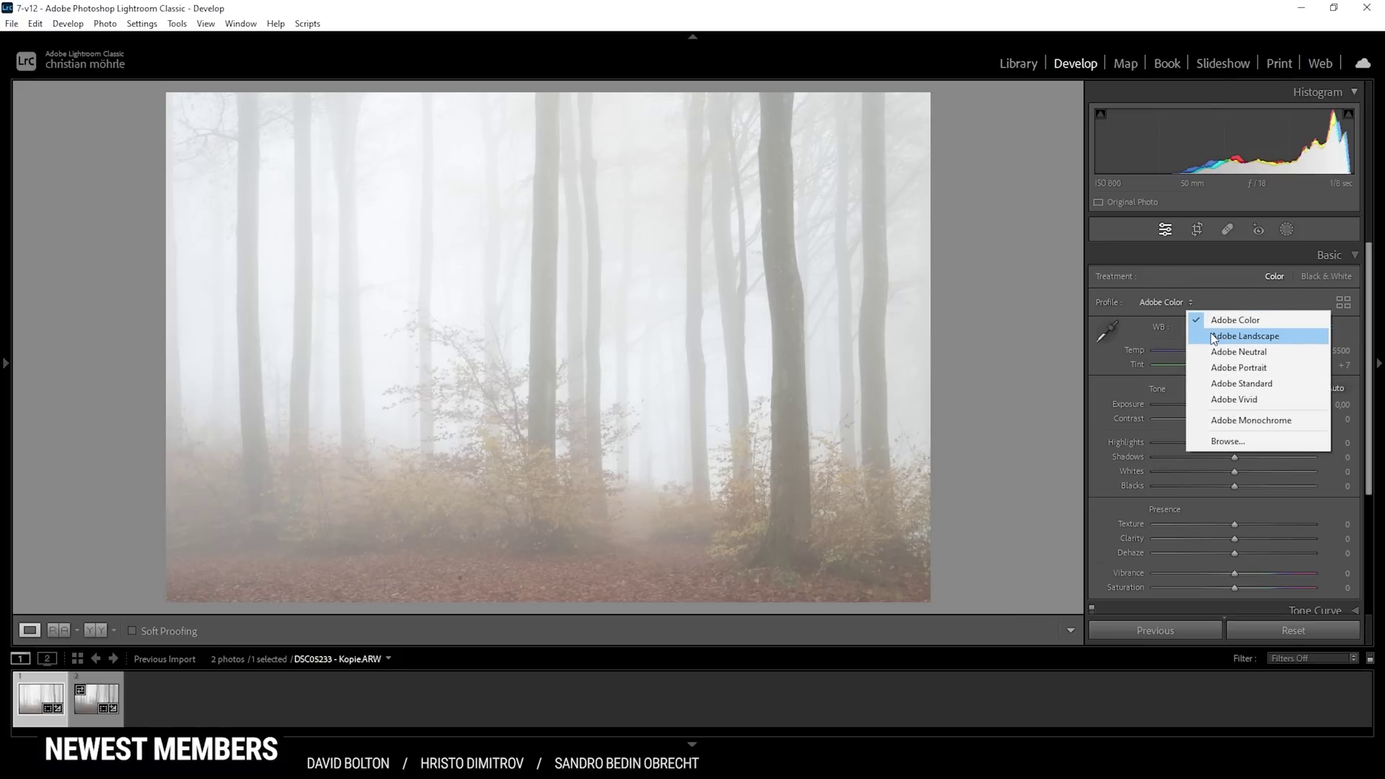
click(1234, 337)
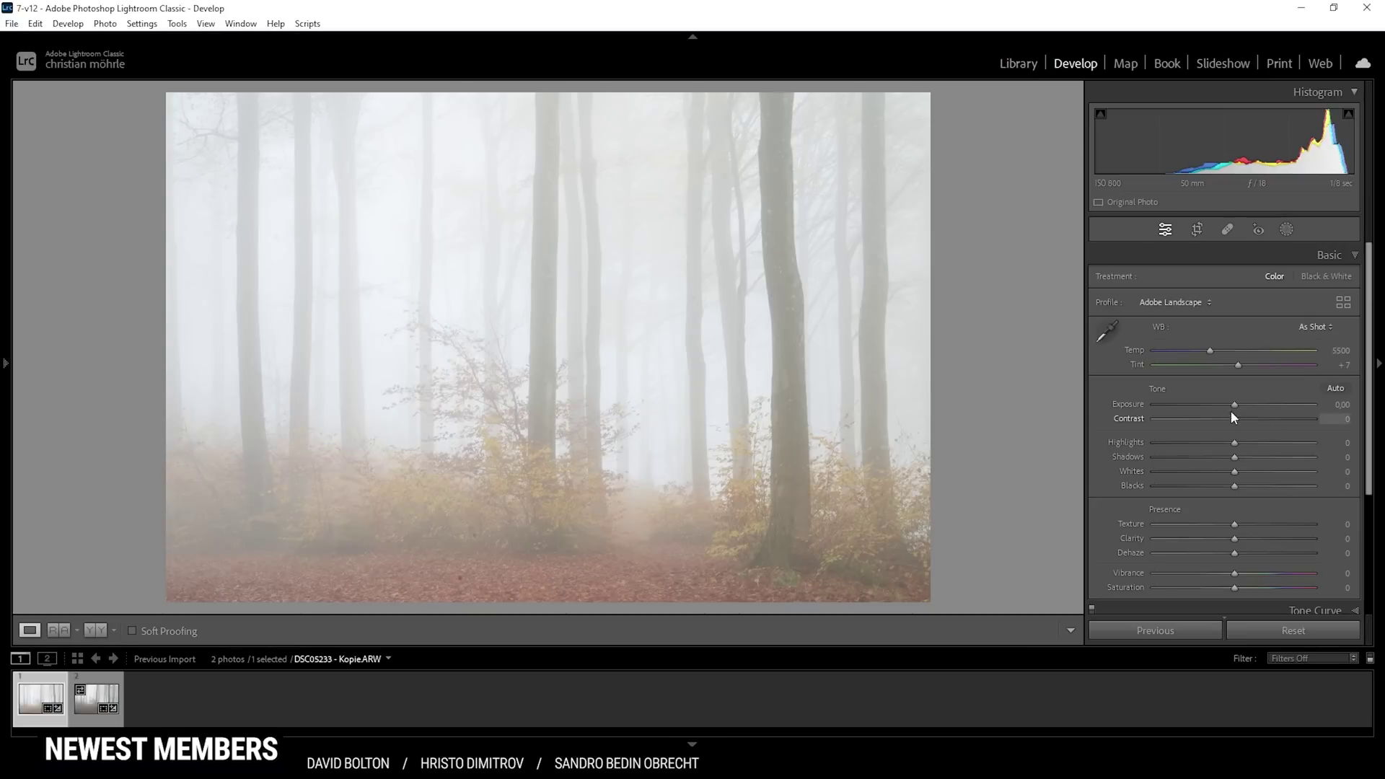
click(1235, 409)
drag(1235, 407, 1201, 404)
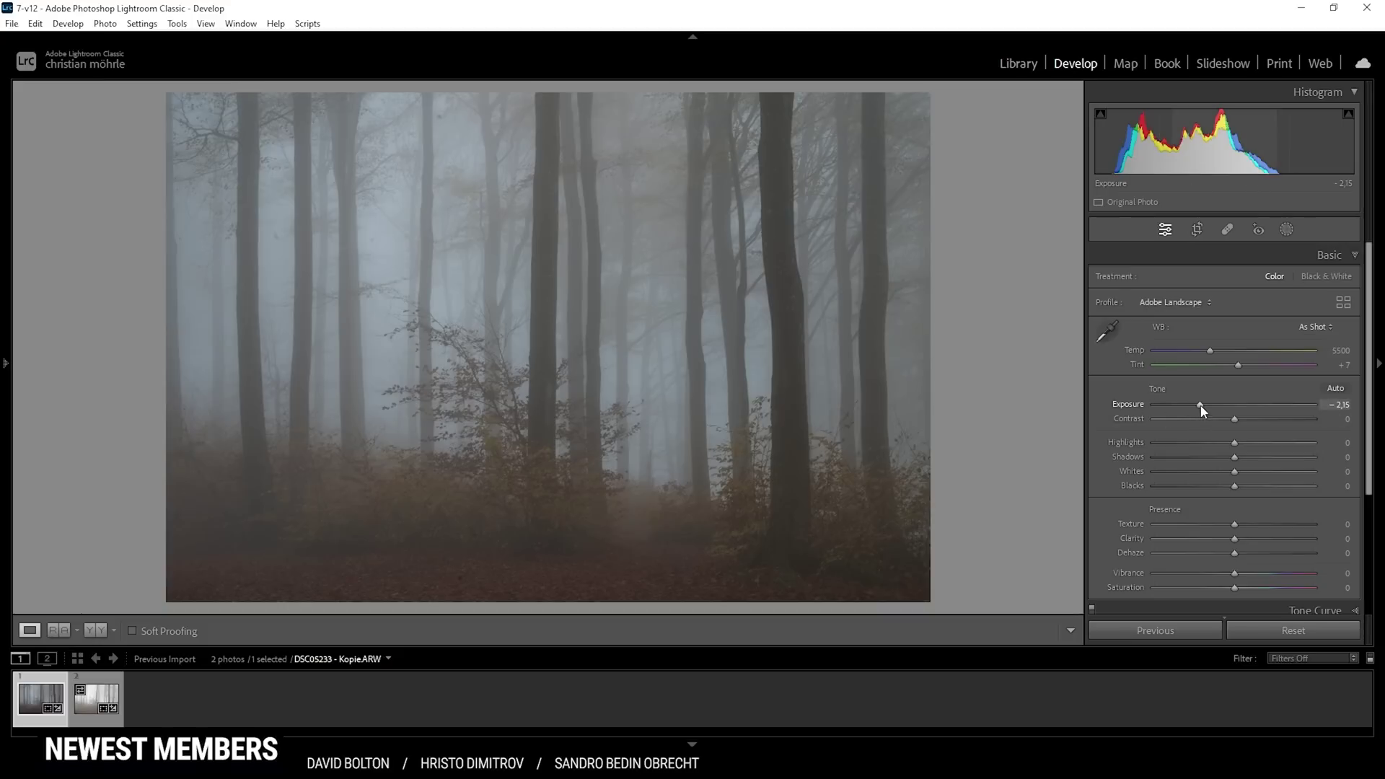
drag(1201, 404, 1192, 404)
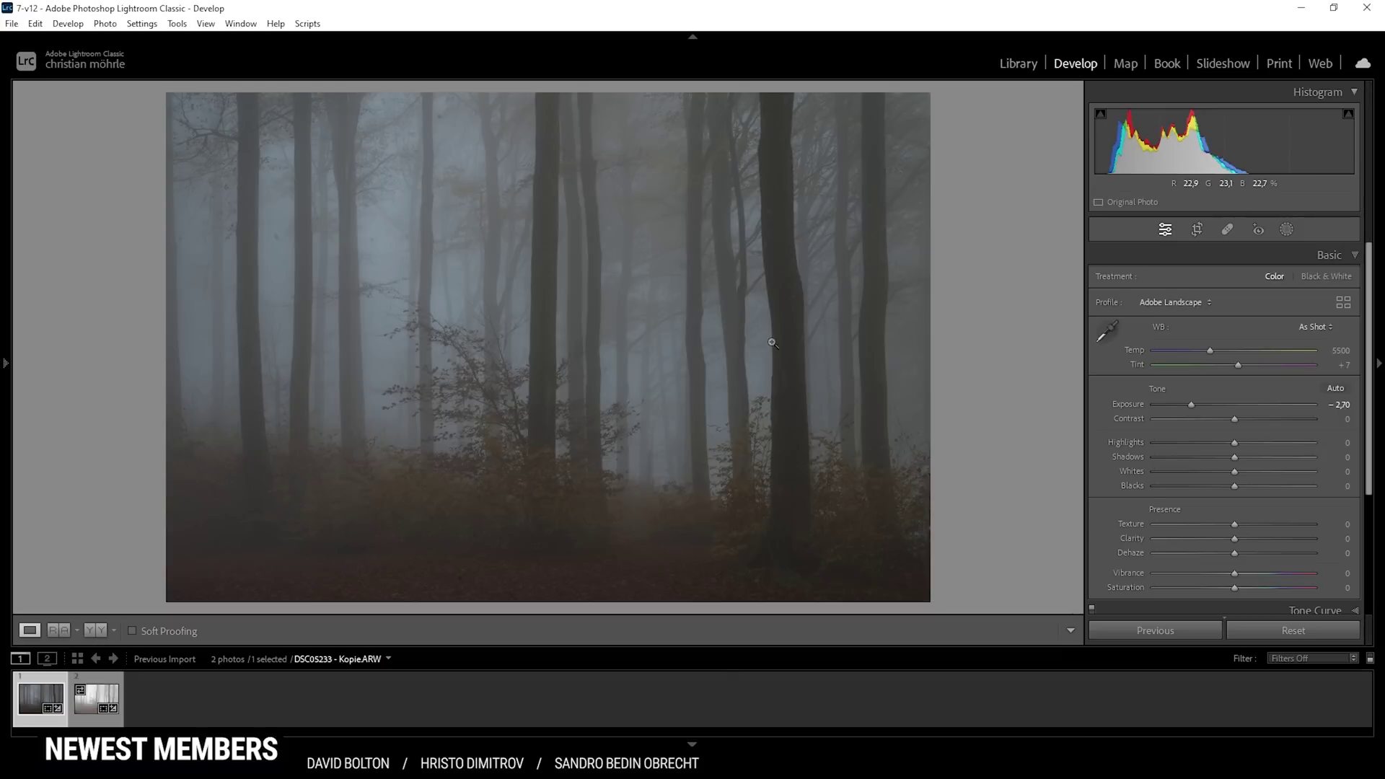
- Cool the photo's white balance by setting the temperature to 5250
drag(1210, 357, 1203, 357)
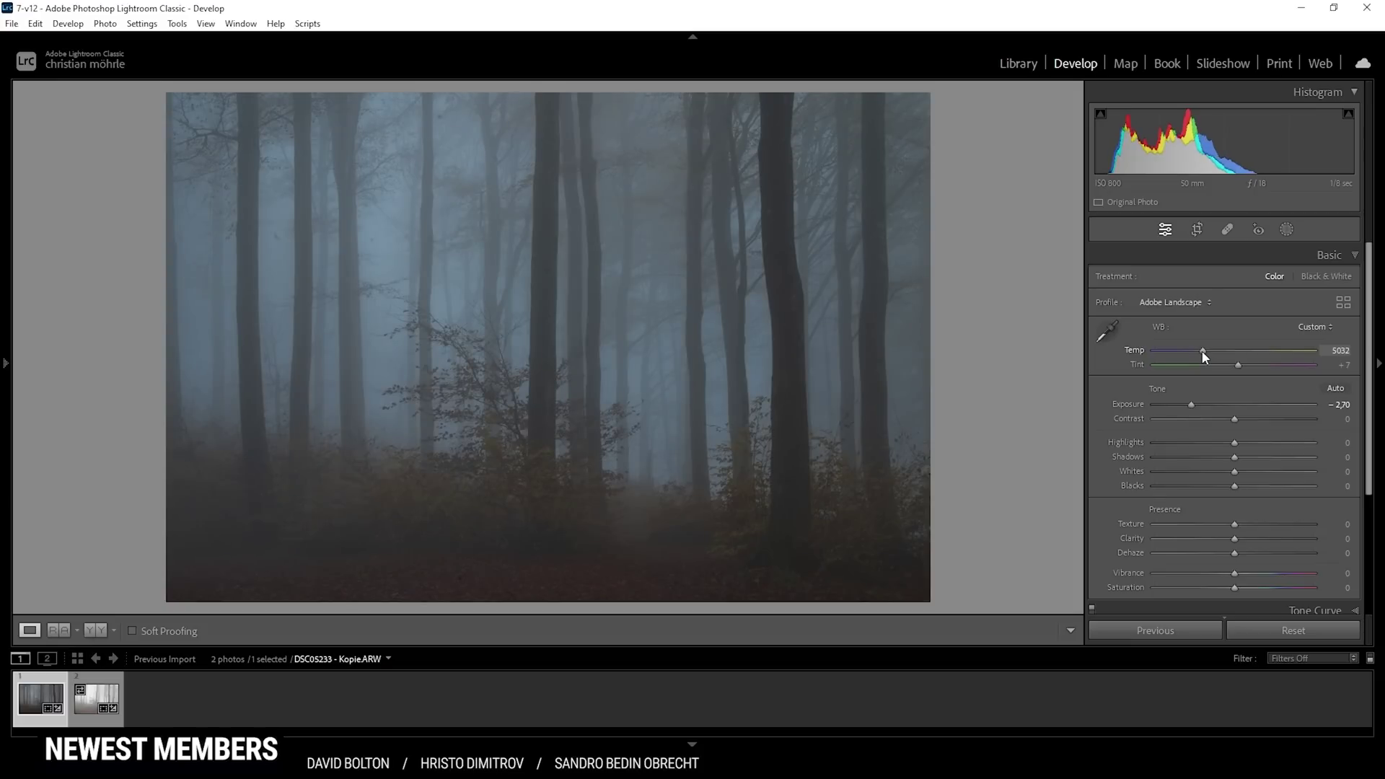
drag(1204, 357, 1207, 356)
drag(1207, 356, 1208, 356)
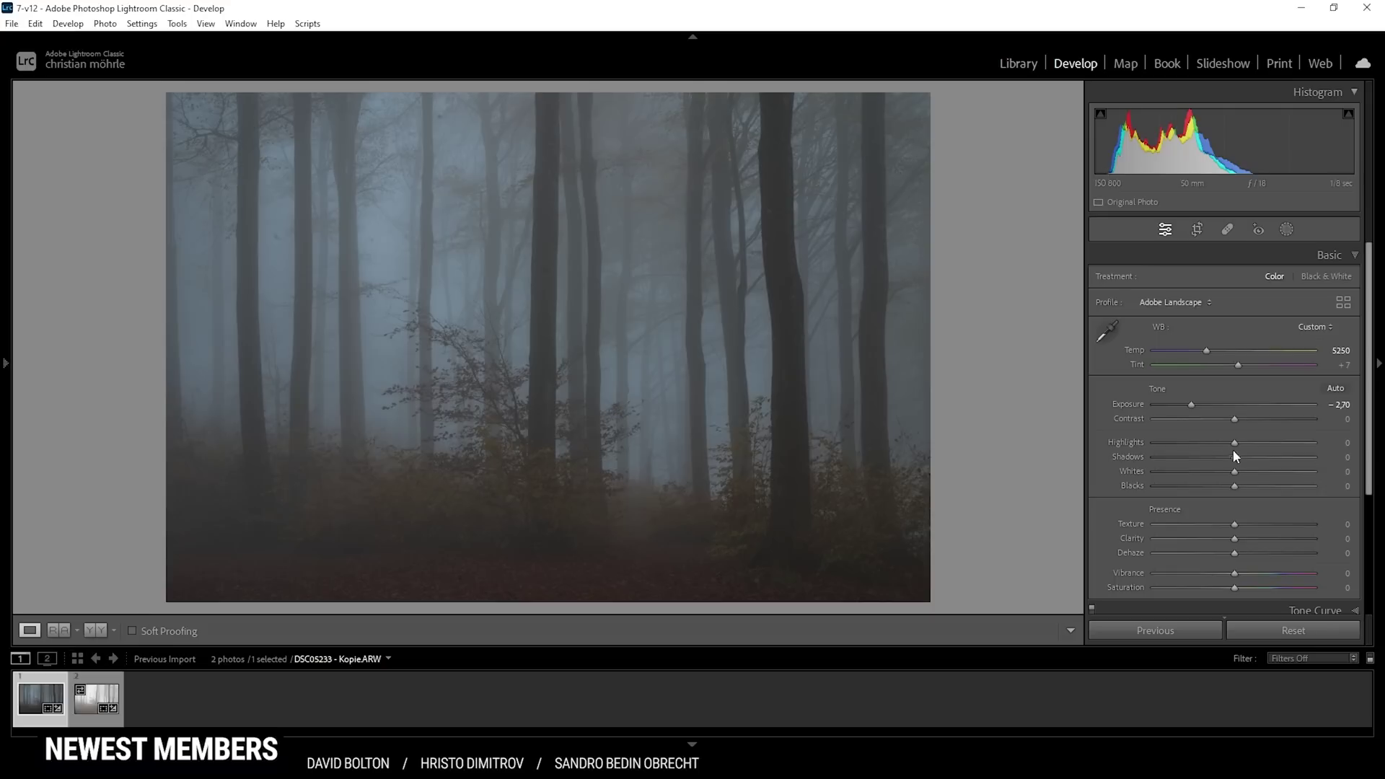
- Set the photo's highlights to +100, whites to +56, shadows to +21 and blacks to −18
drag(1237, 448, 1323, 453)
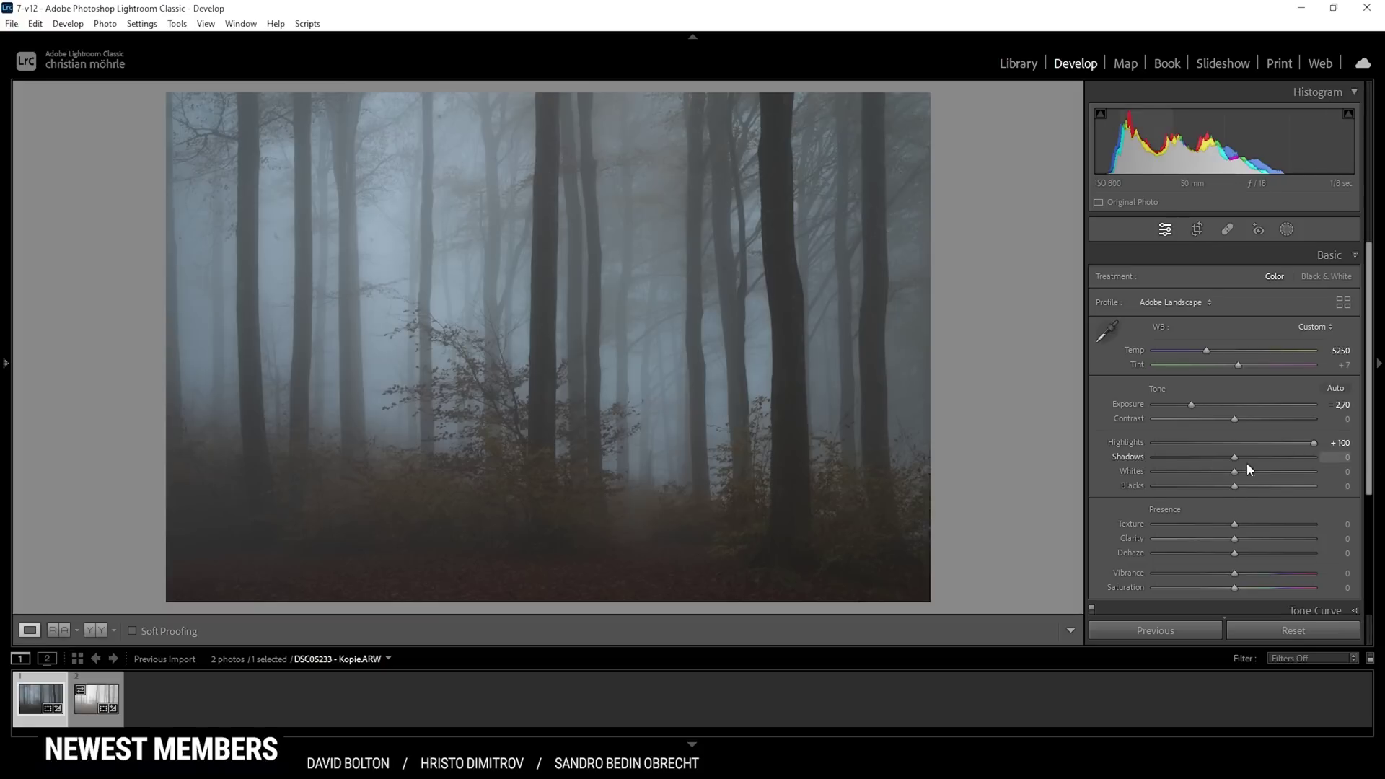
drag(1241, 475, 1282, 474)
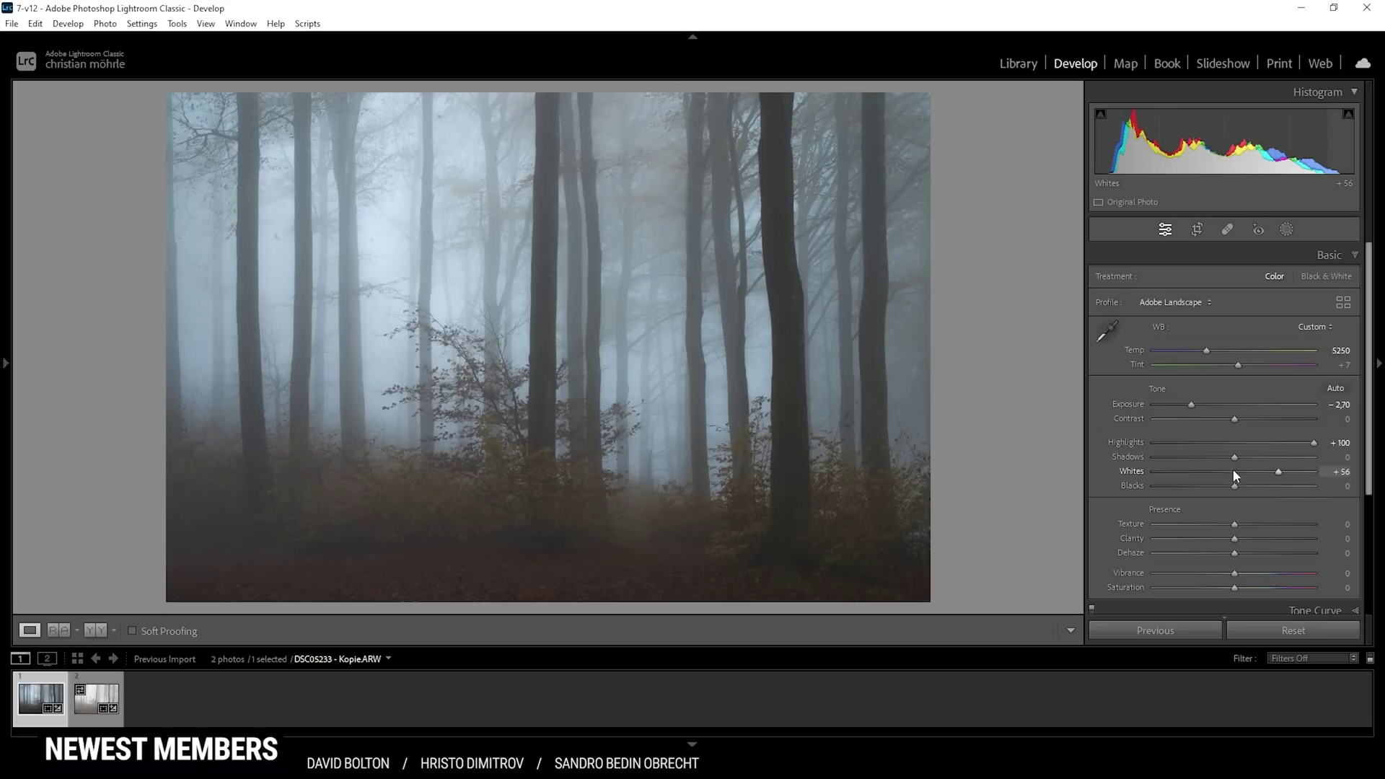
drag(1235, 458, 1252, 459)
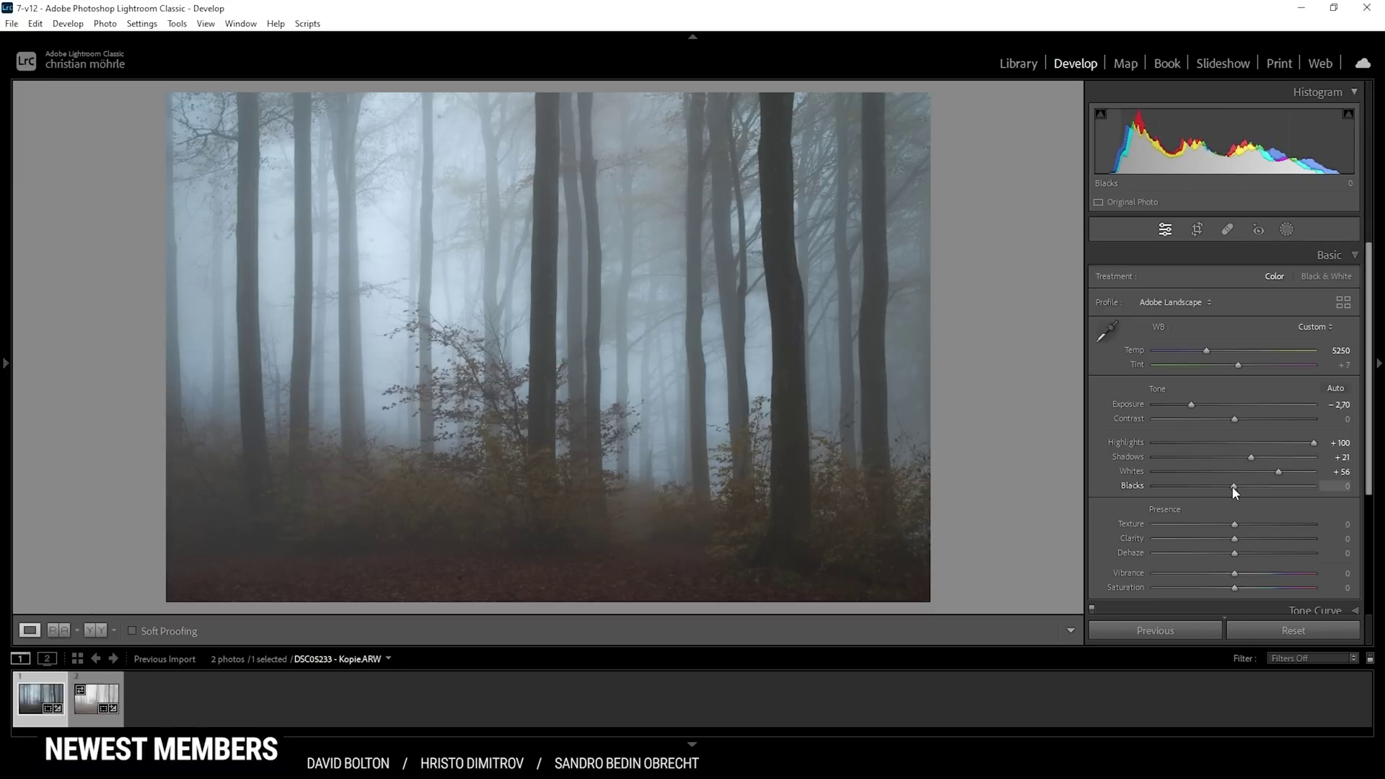
drag(1231, 486, 1220, 488)
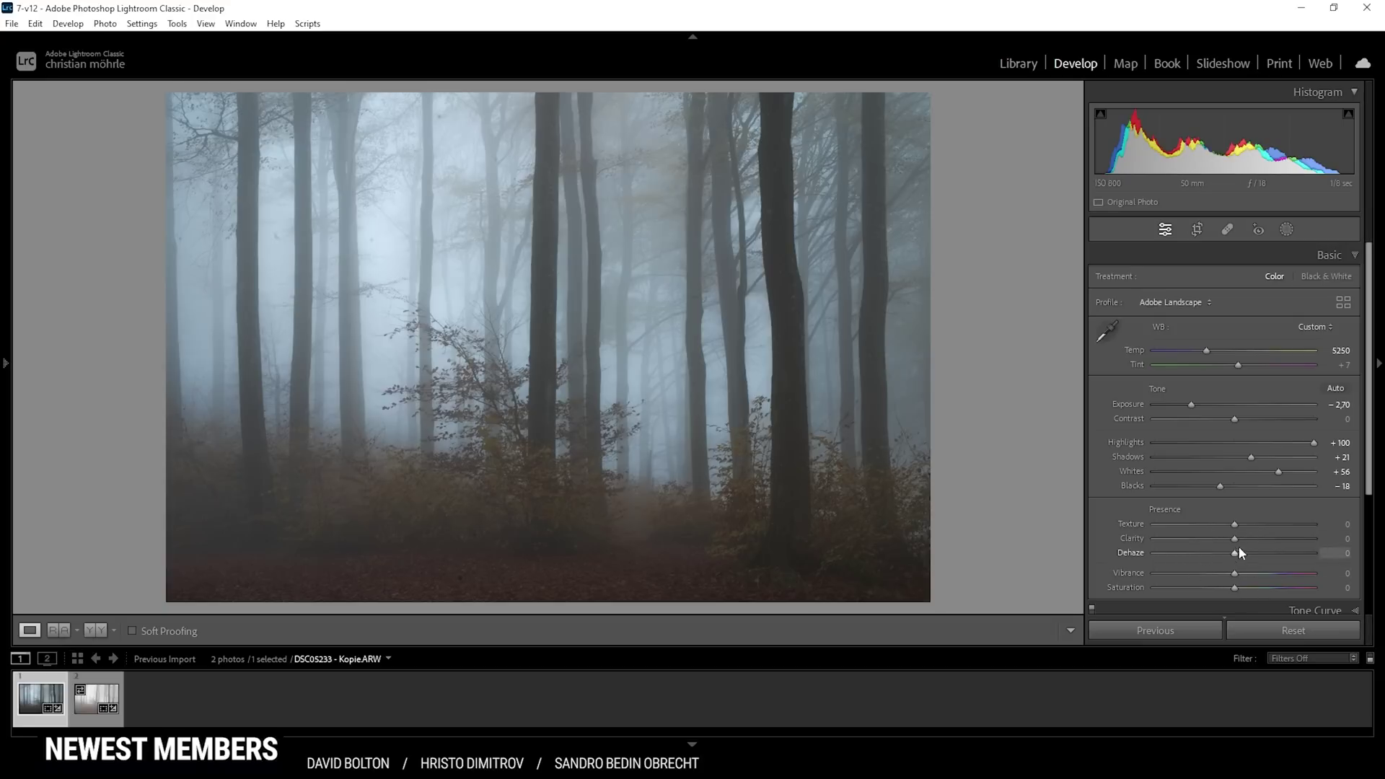
- Soften the photo with clarity −4, dehaze −9, texture +5 and contrast −7
drag(1236, 543, 1233, 543)
drag(1231, 556, 1227, 553)
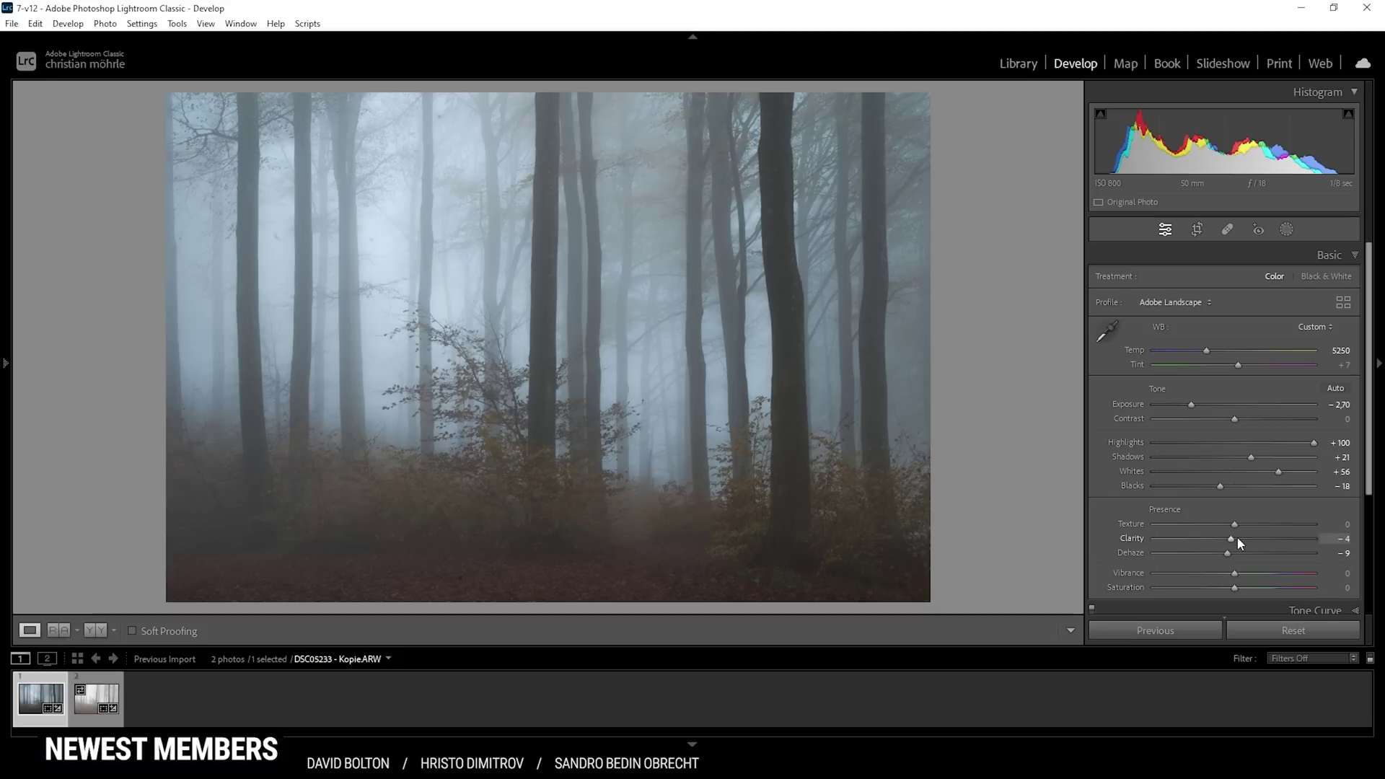
drag(1236, 524, 1240, 525)
drag(1235, 423, 1231, 425)
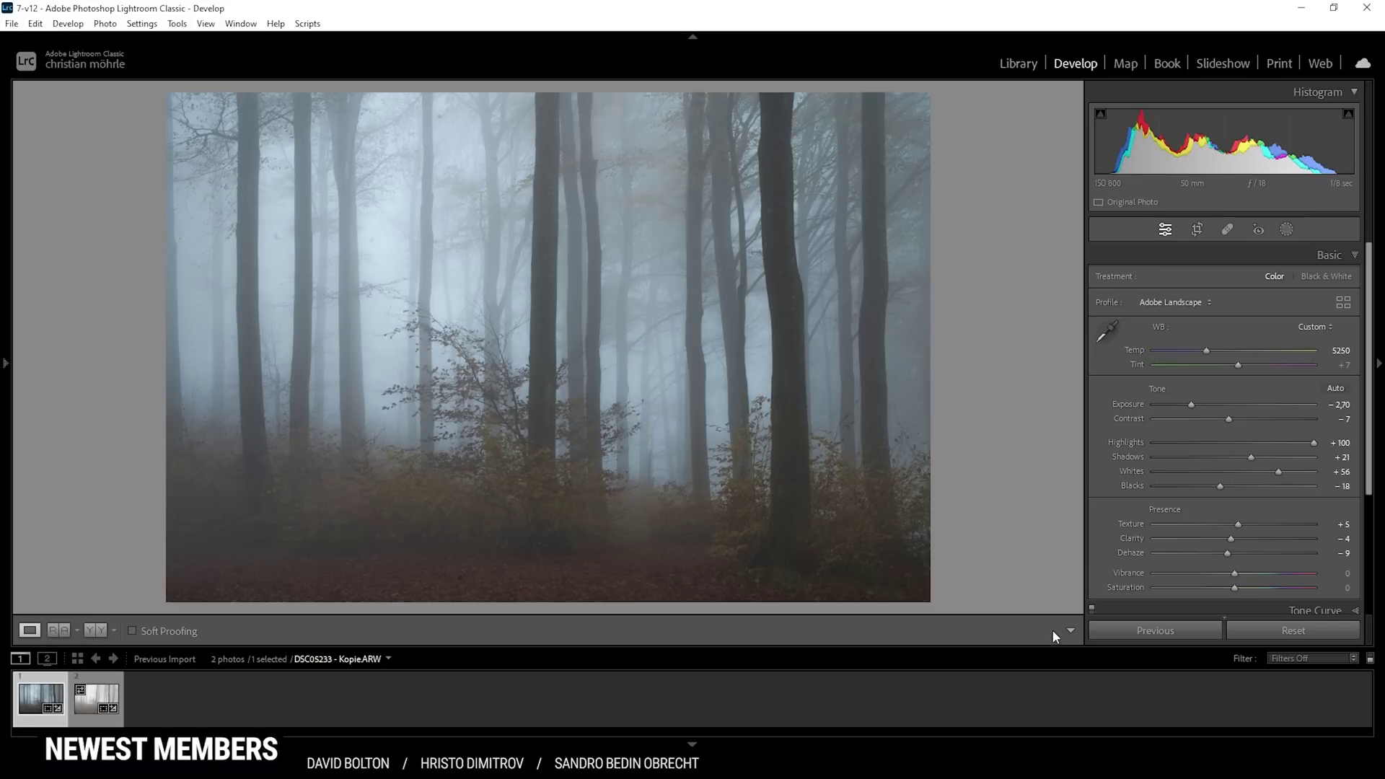
- Compare the edited photo with its original side by side, then return to the single-image view
key(y)
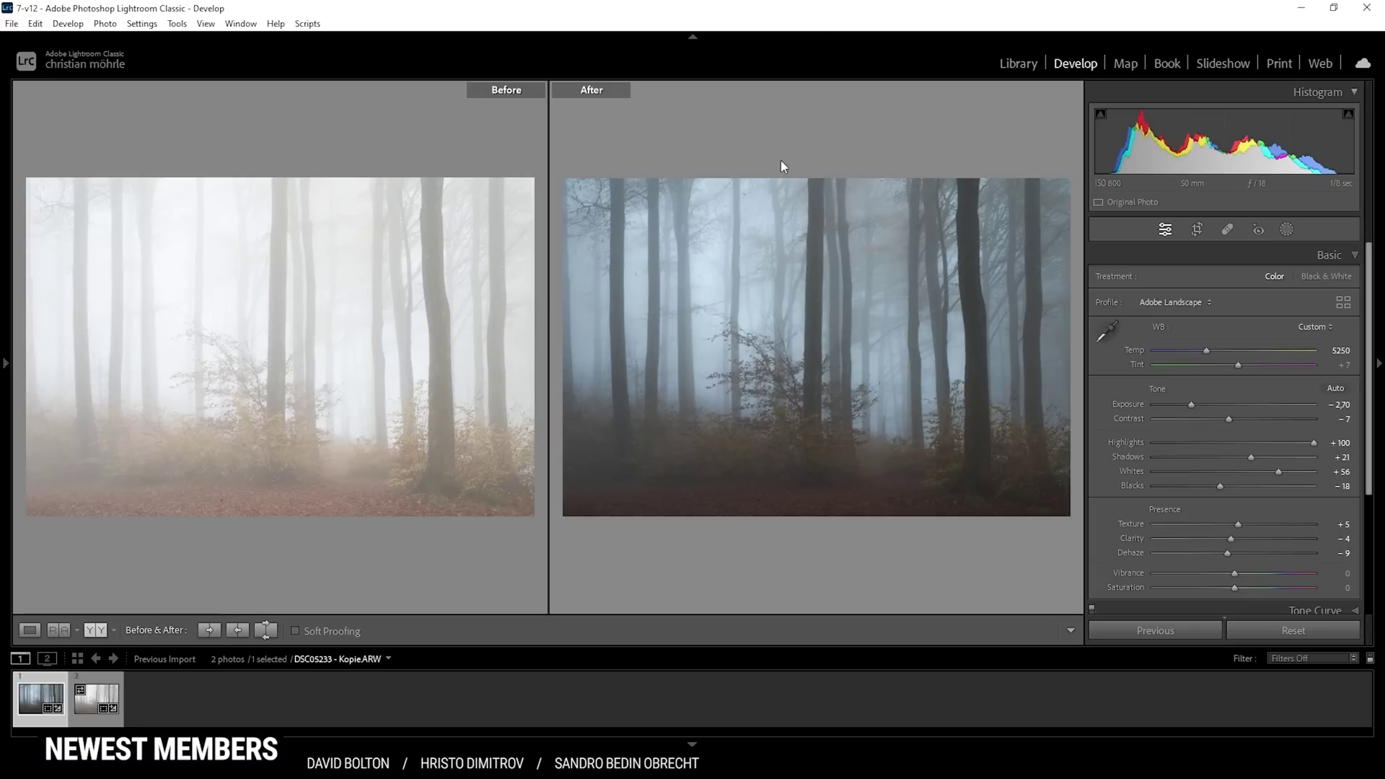
key(y)
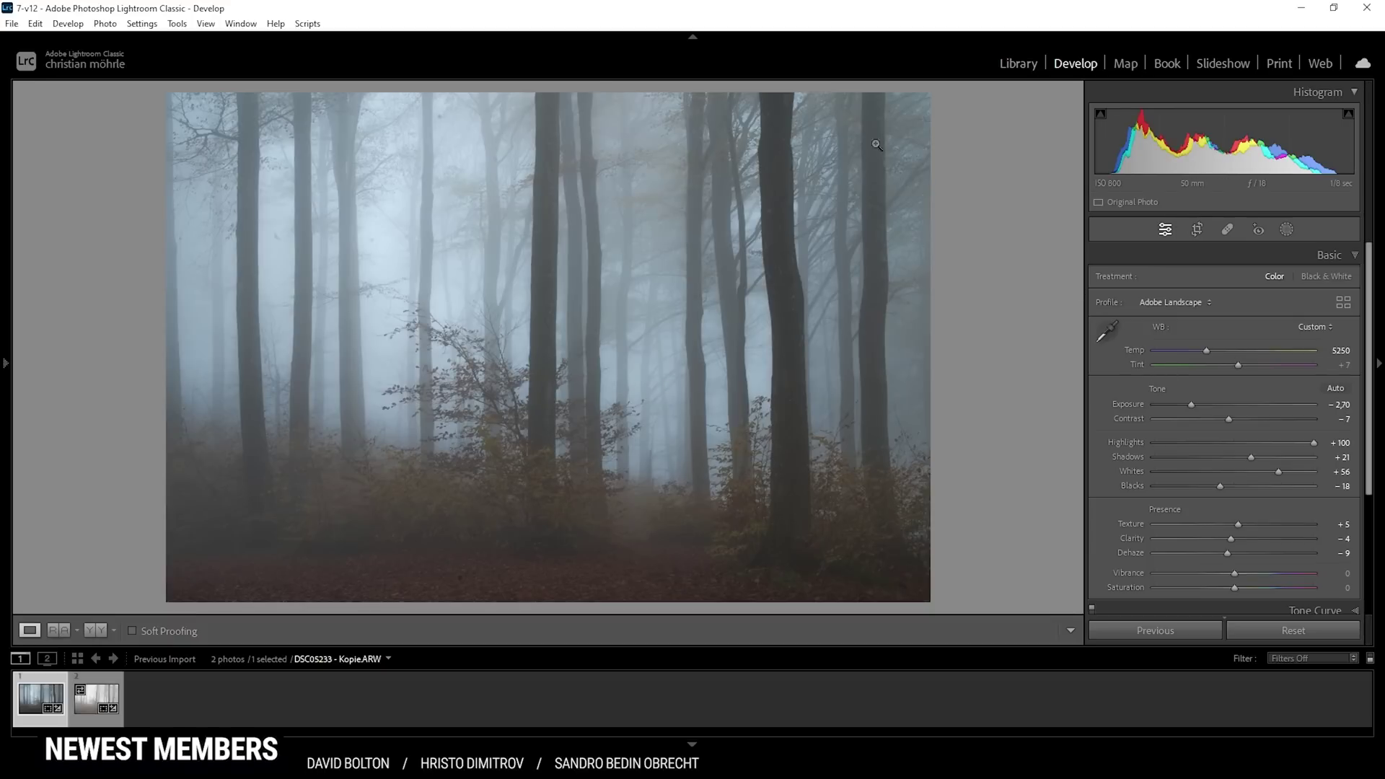
key(t)
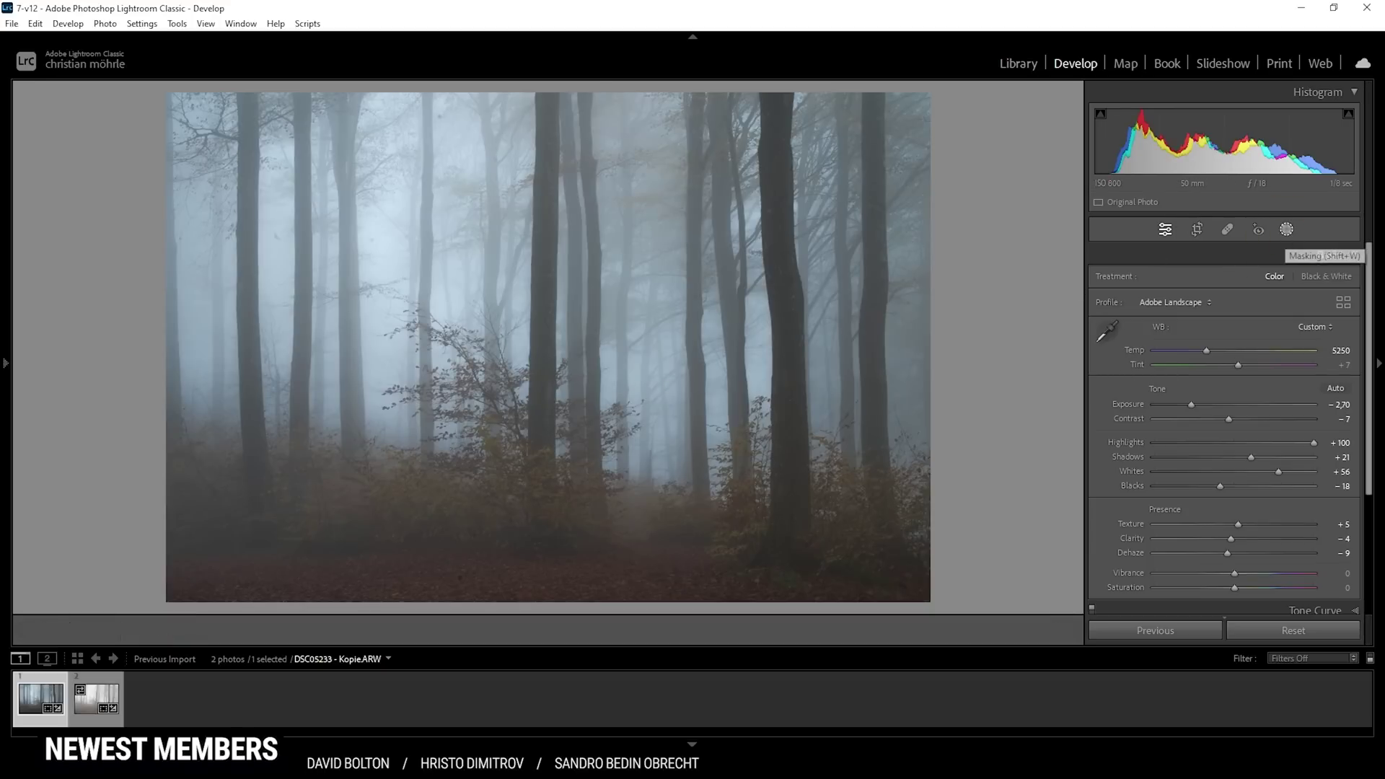
- Create a linear gradient mask covering the forest floor, fading out upward around the lower tree trunks
click(1297, 233)
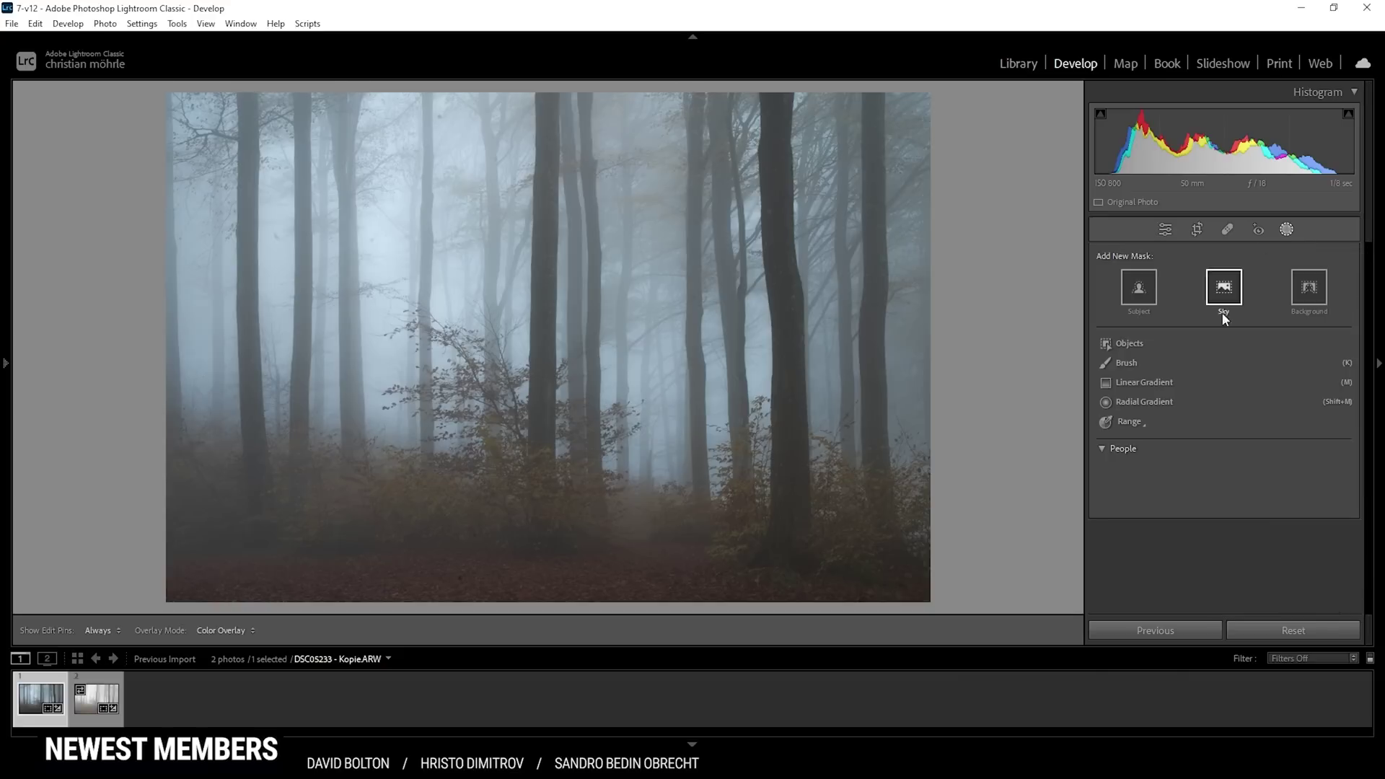
click(1145, 381)
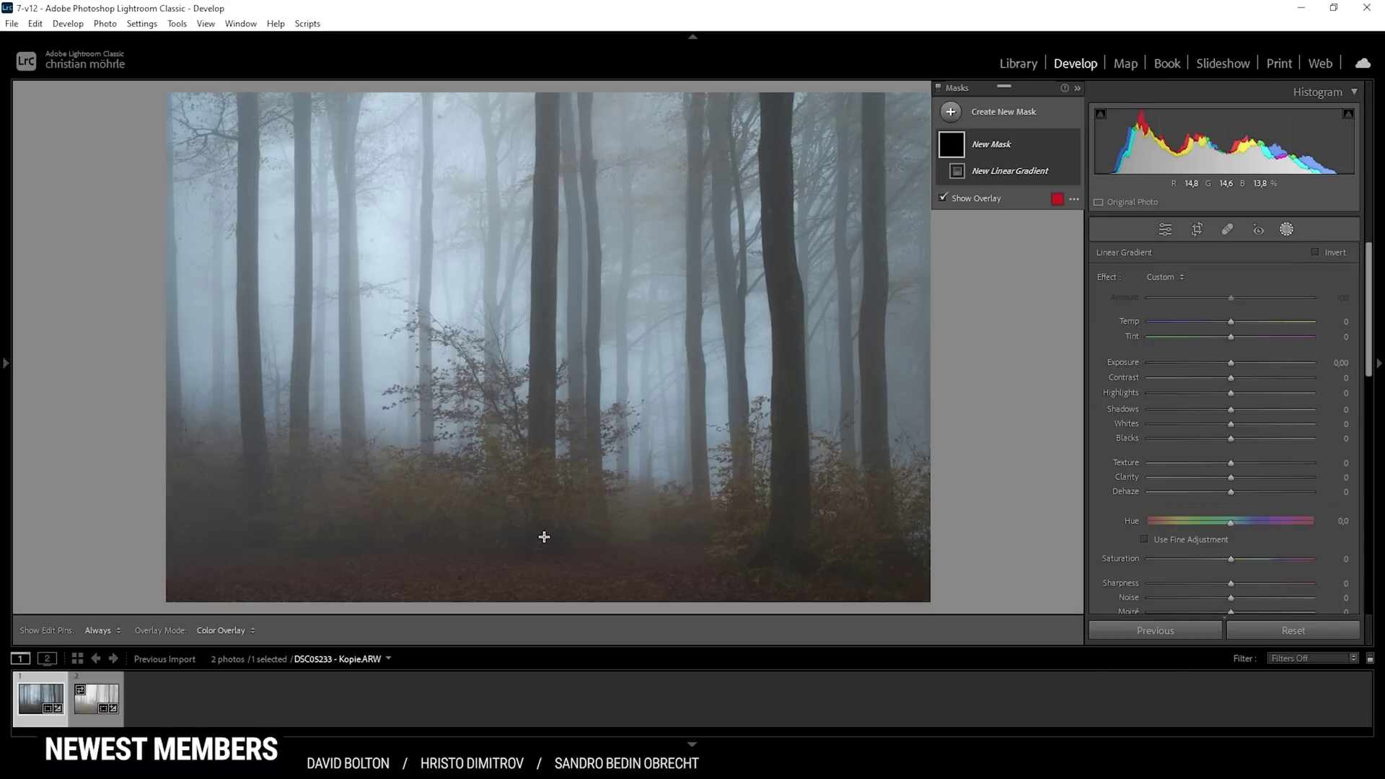
drag(544, 535, 549, 409)
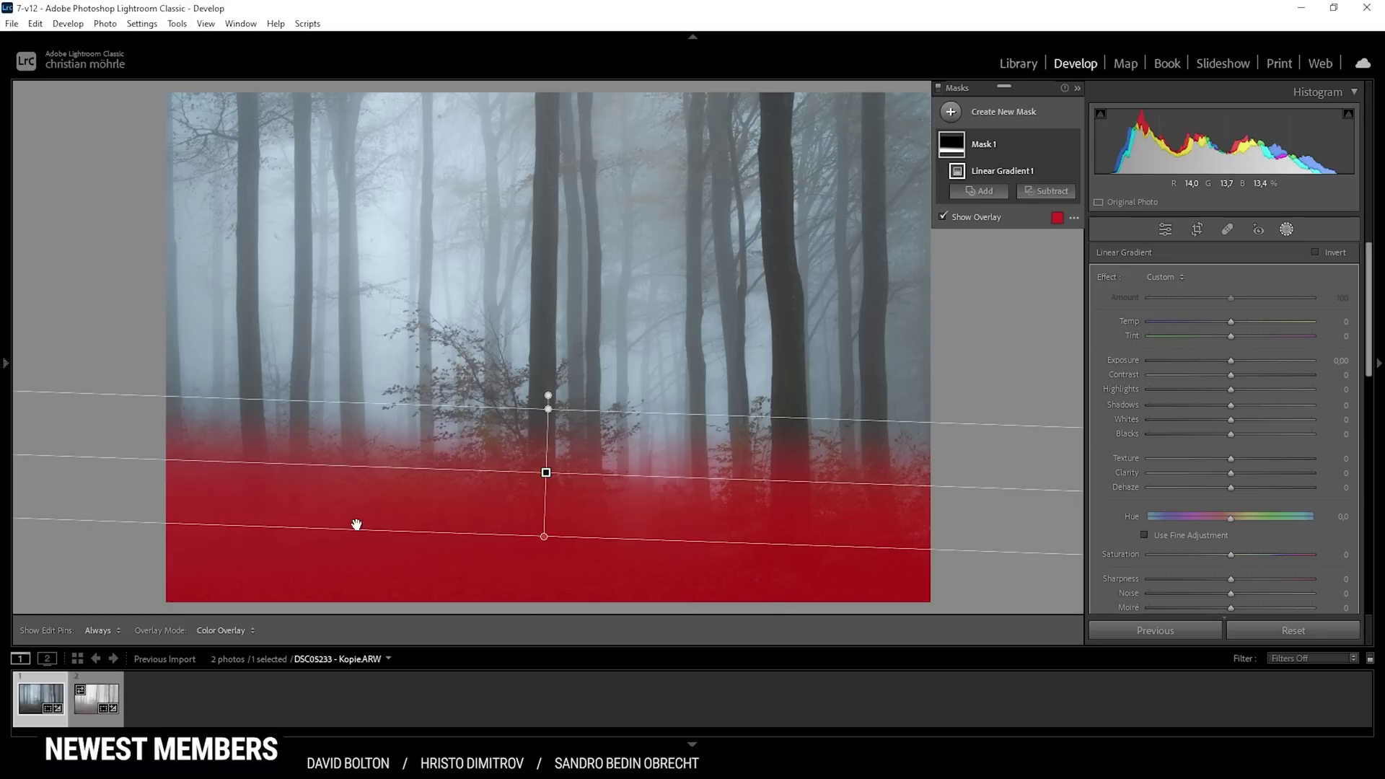
drag(544, 537, 543, 566)
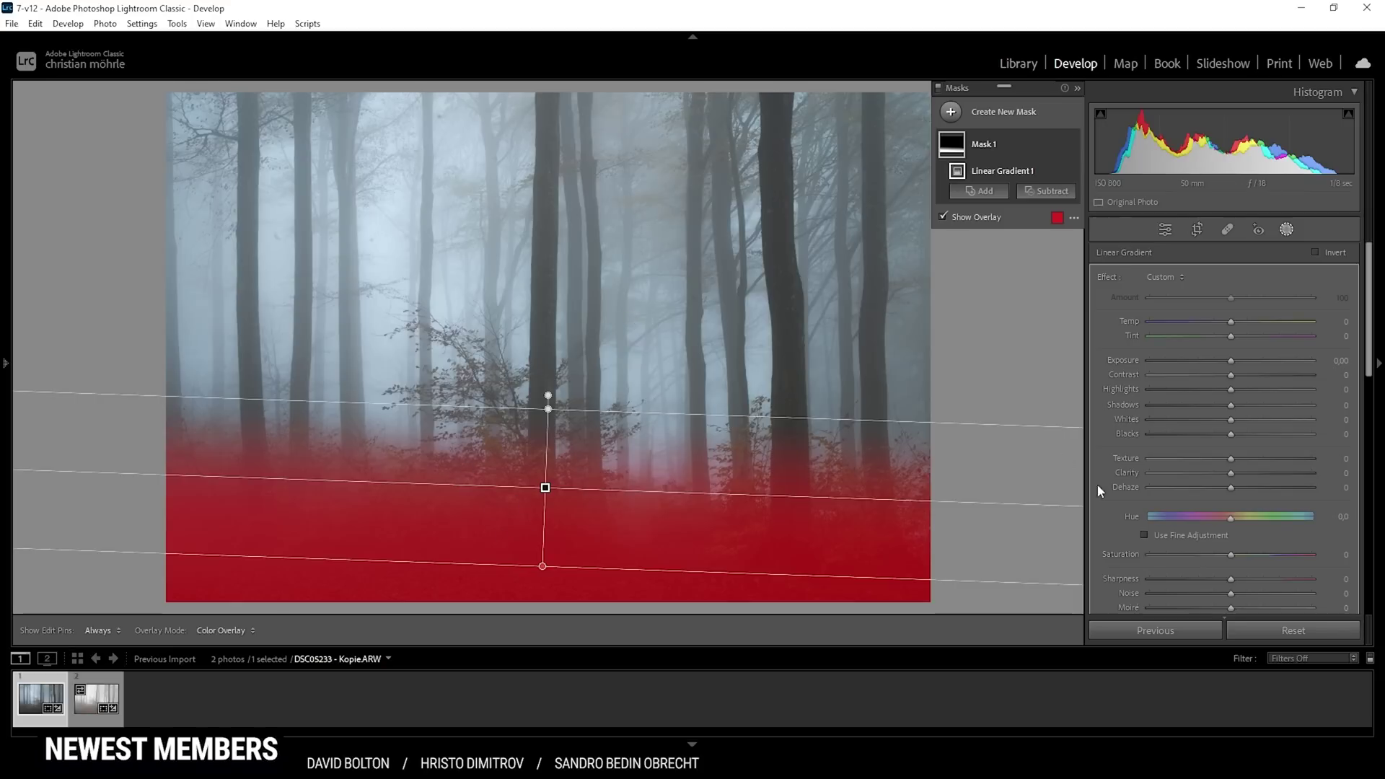
- Set the forest floor mask's texture to 8, clarity to 28, dehaze to 8 and saturation to −12
scroll(1283, 590, down, 2)
drag(1232, 409, 1254, 397)
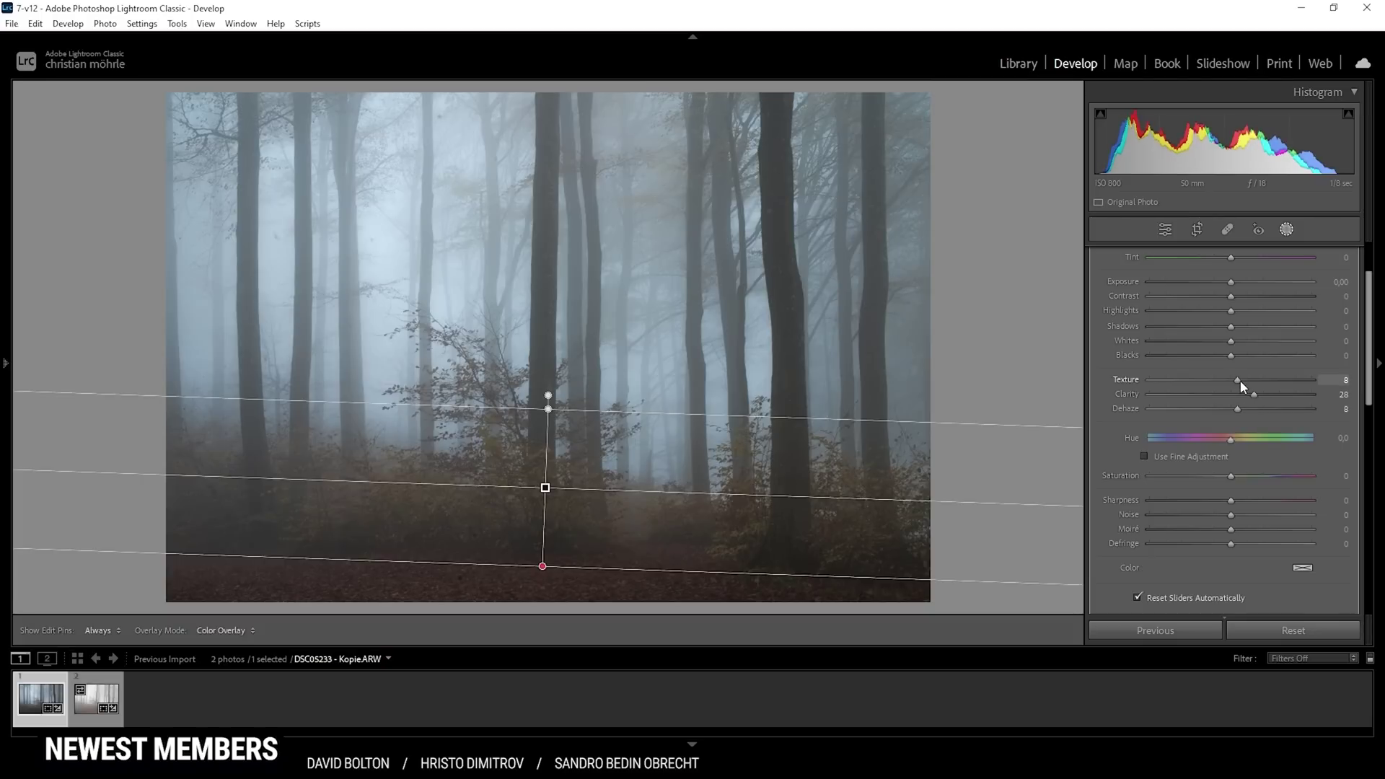
drag(1231, 477, 1223, 473)
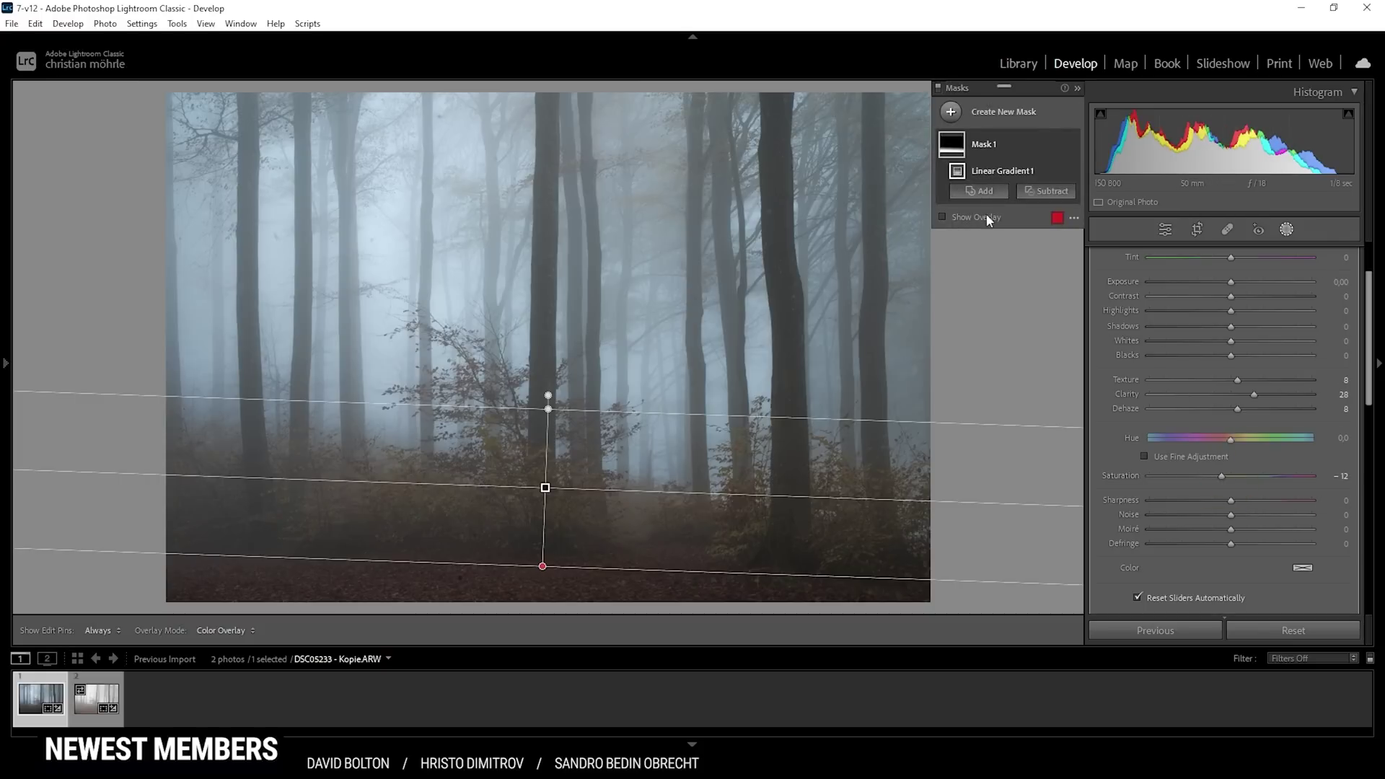
- Add a second linear gradient mask fading down from the treetops, with shadows −100 and blacks −15, and finish masking
click(951, 111)
click(1023, 265)
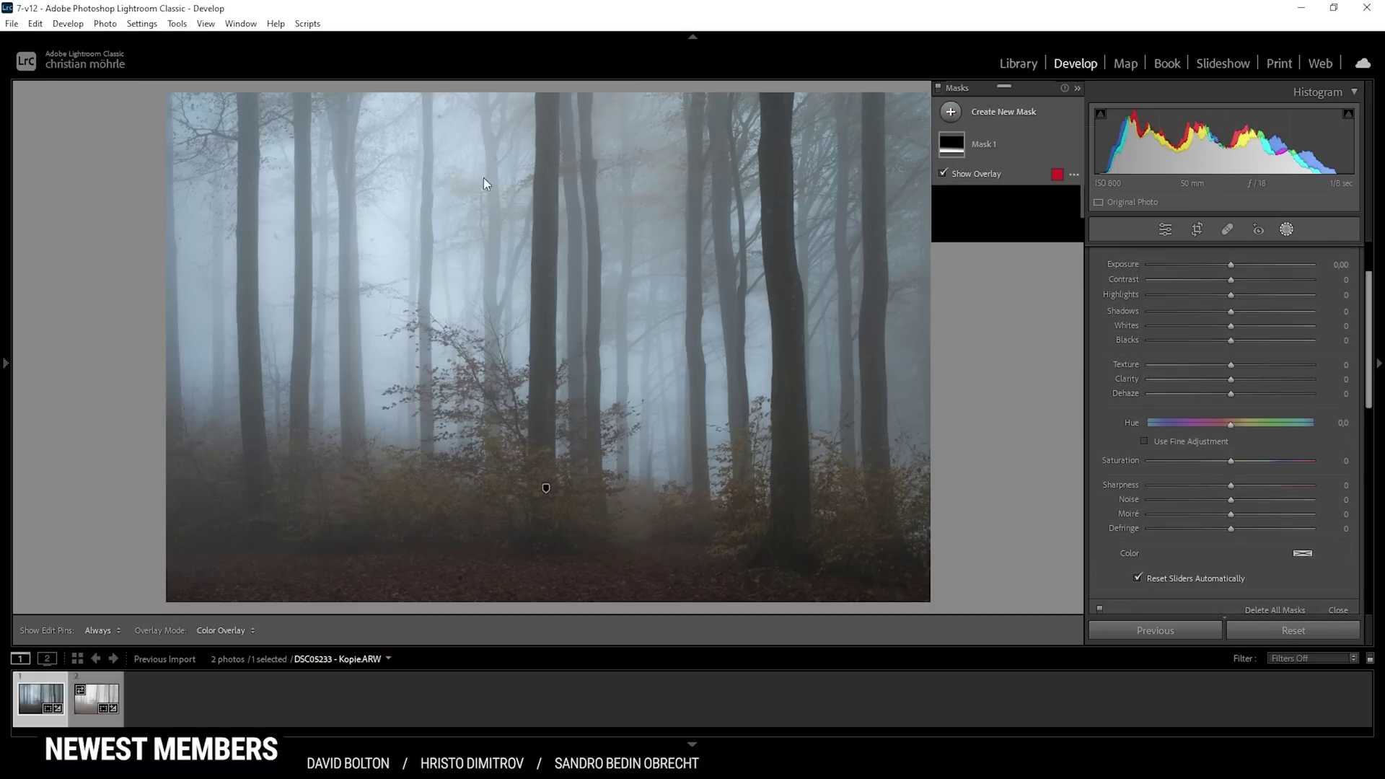
drag(555, 223, 554, 491)
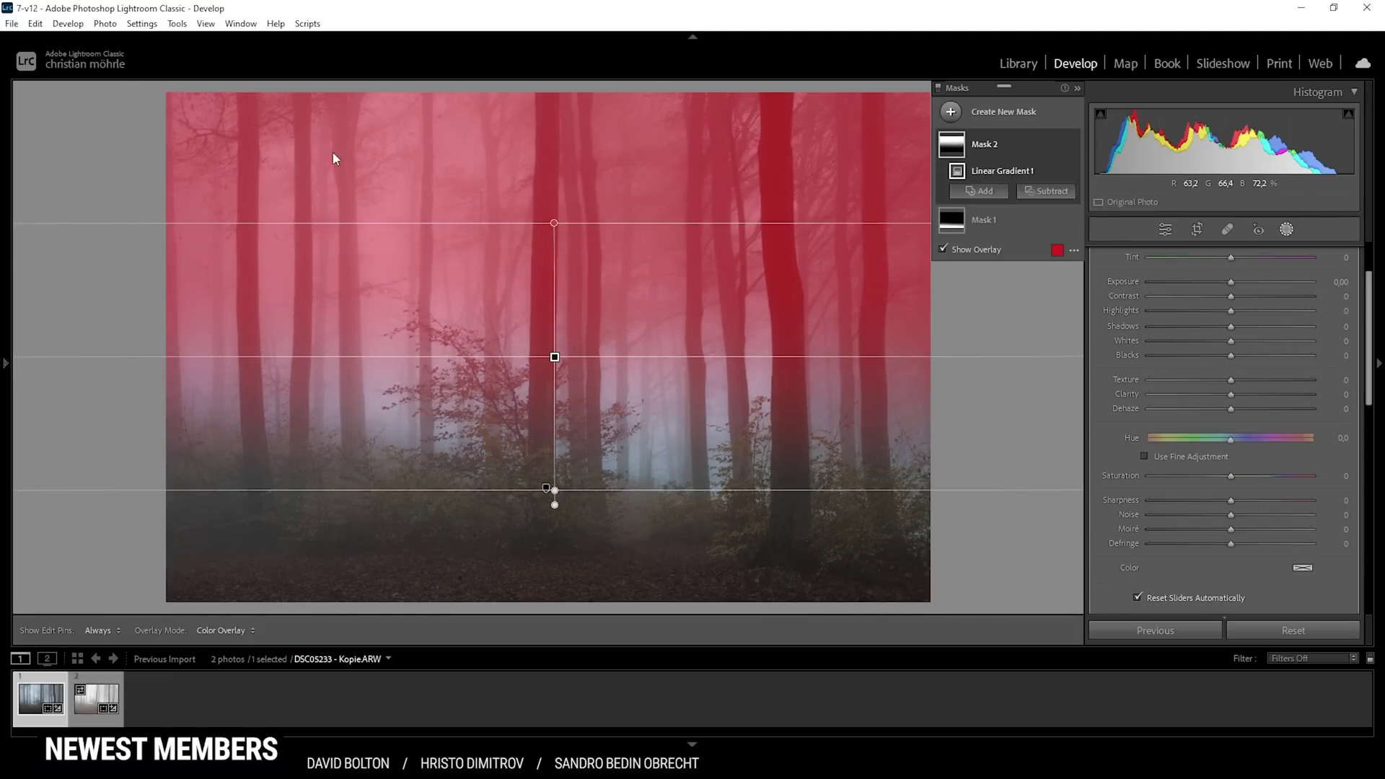
drag(1231, 357, 1123, 336)
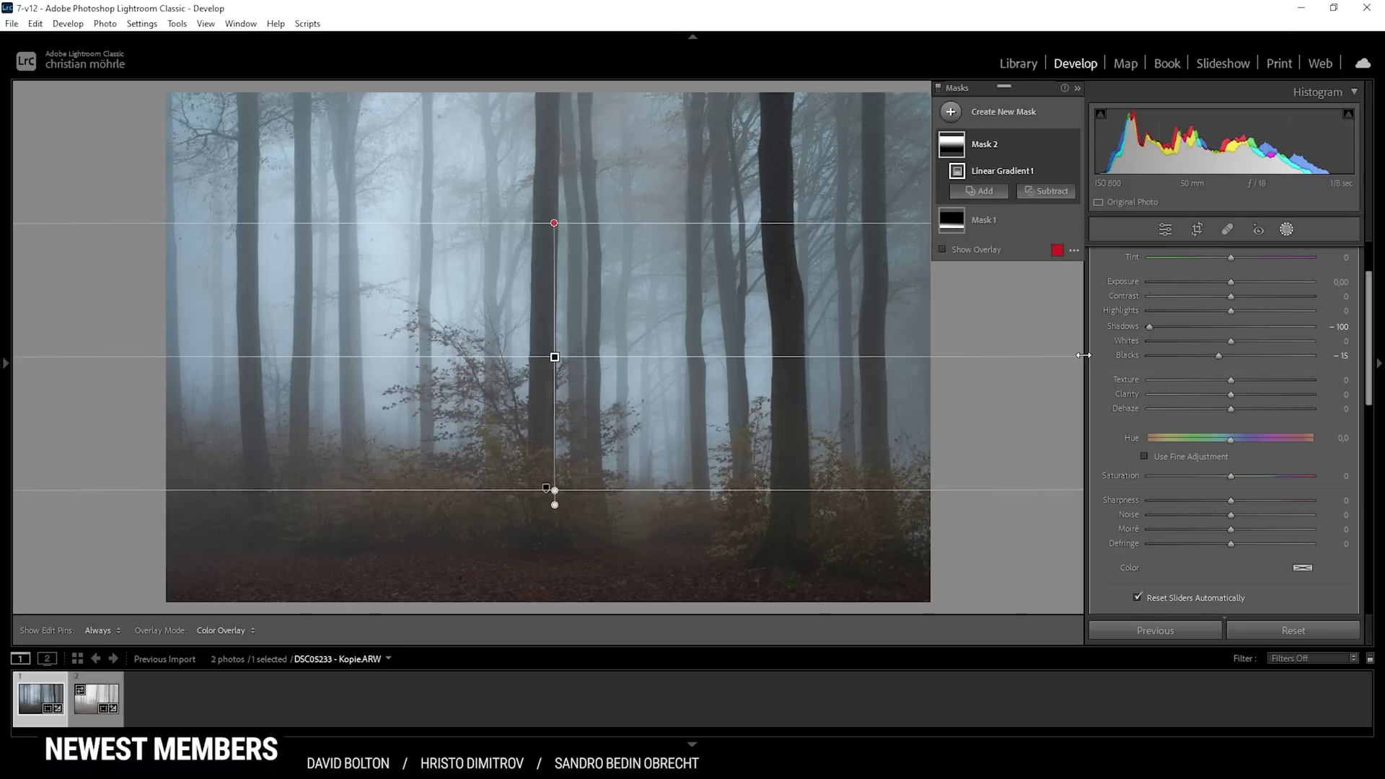
click(1288, 231)
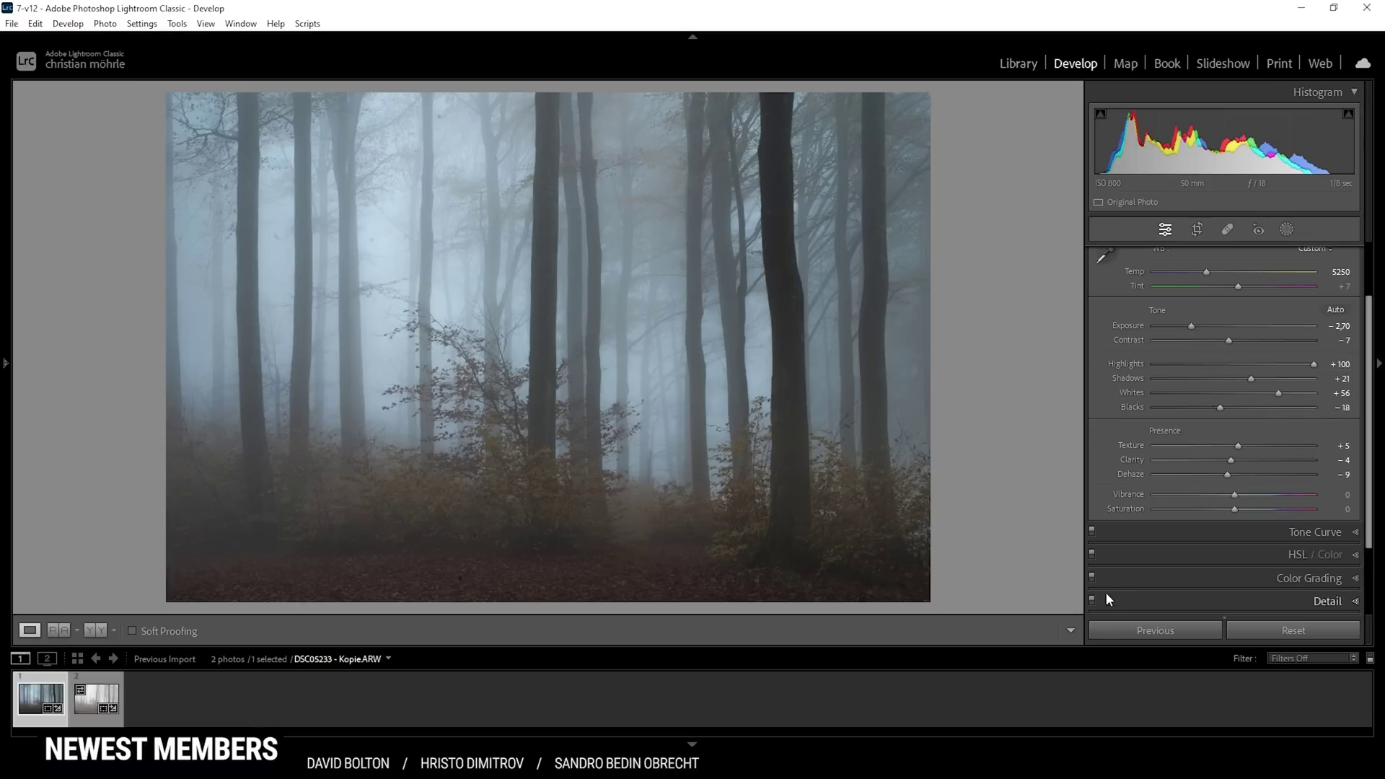
- Shift the yellow hue toward orange and the aqua hue slightly toward blue in the HSL adjustments
click(1229, 554)
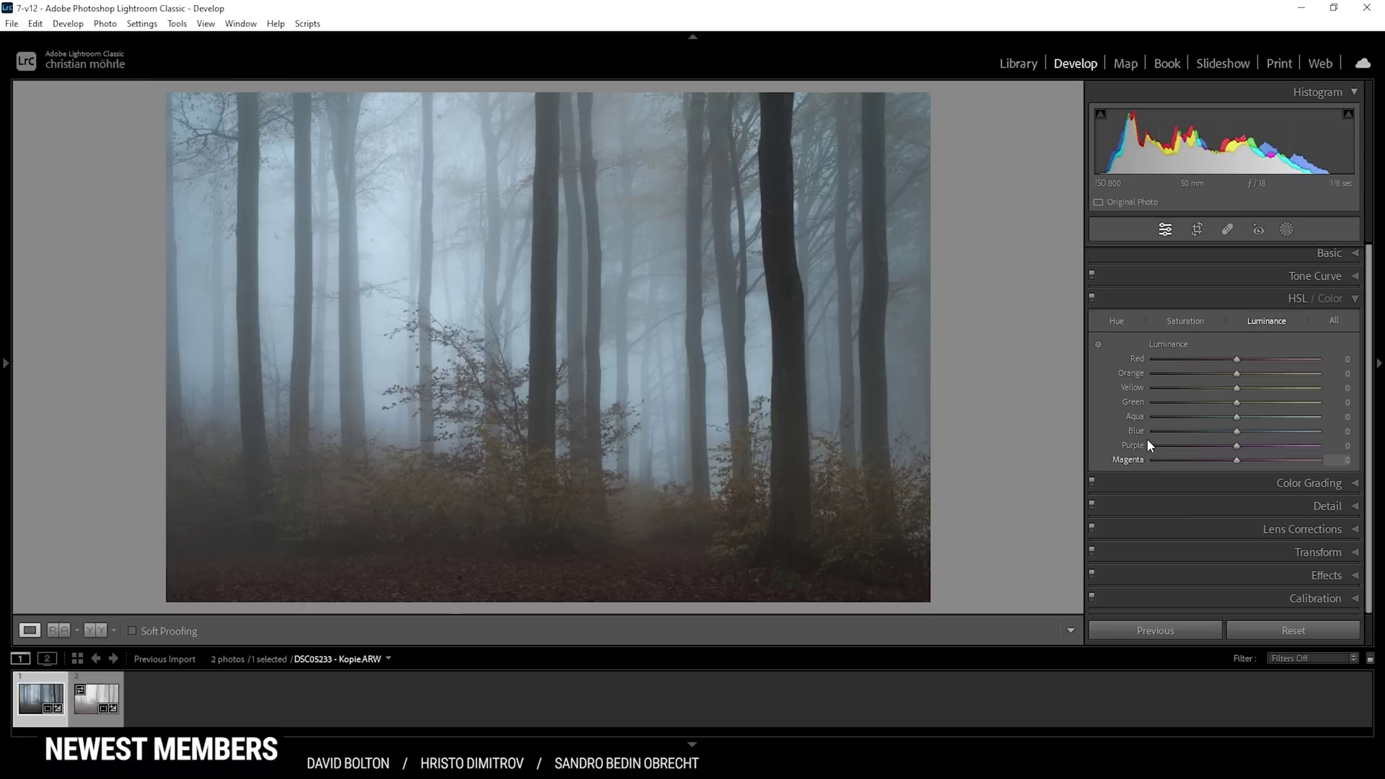
click(1117, 320)
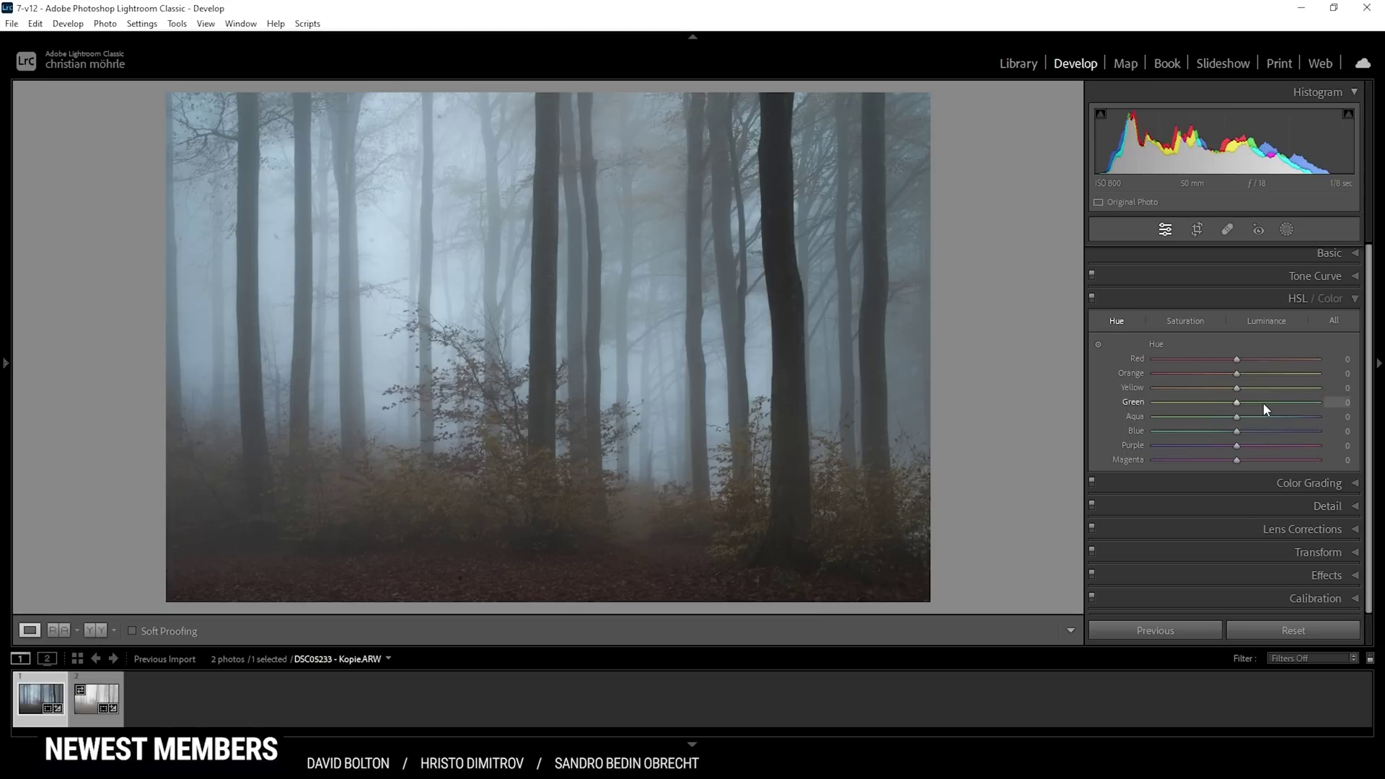
drag(1236, 390, 1204, 393)
mouse_move(1200, 390)
mouse_down()
mouse_move(1179, 390)
mouse_move(1206, 399)
mouse_up()
drag(1249, 417, 1244, 417)
- Set the red saturation to −100 and orange saturation to +75, and raise the yellow saturation moderately
click(1191, 324)
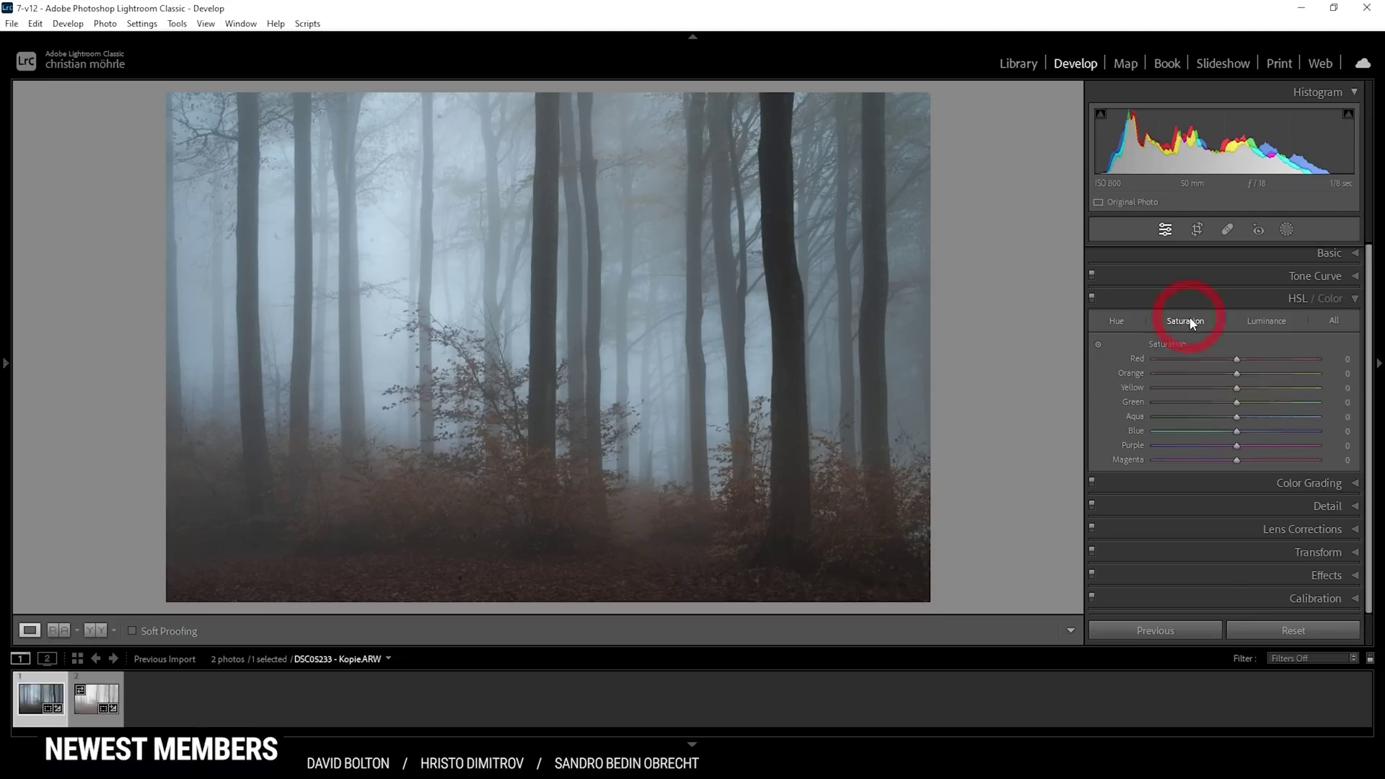
drag(1236, 359, 967, 329)
drag(1238, 373, 1272, 374)
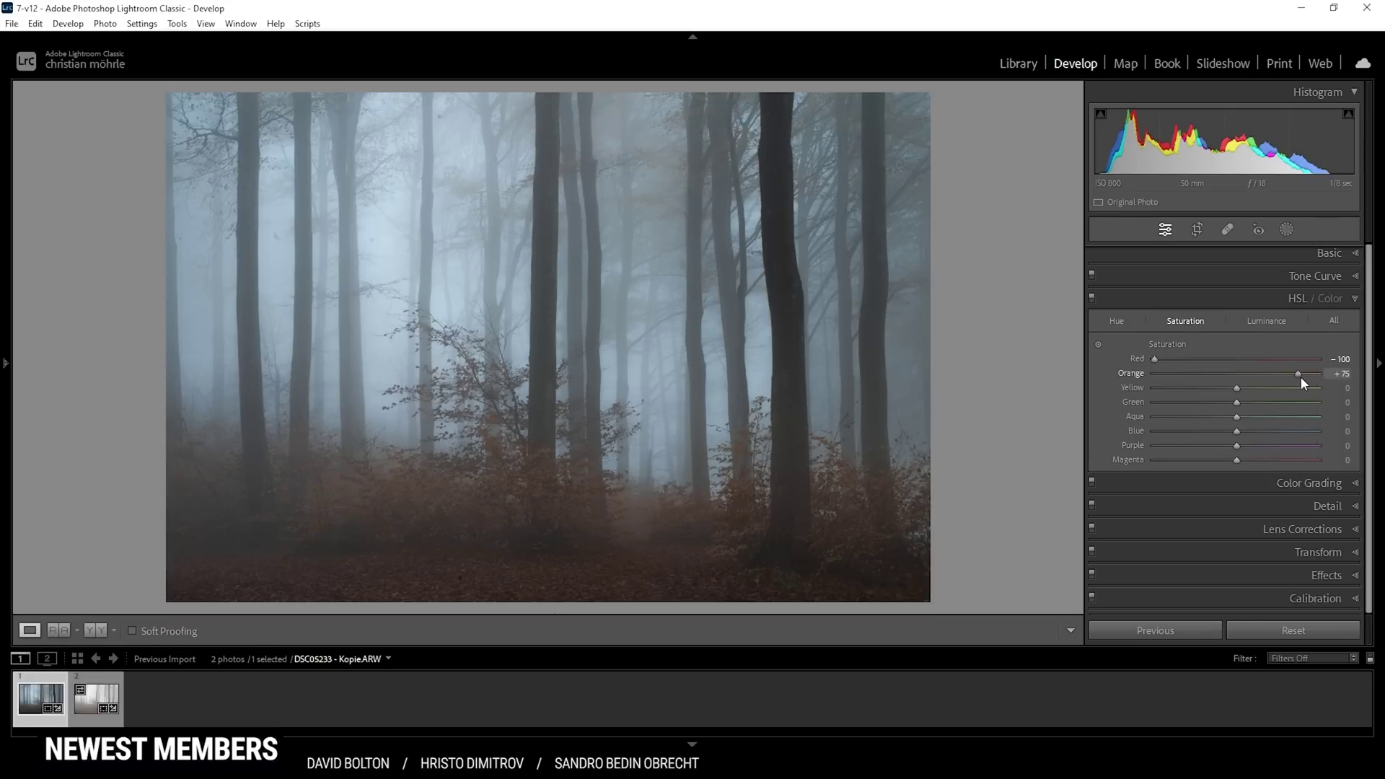
drag(1237, 388, 1262, 388)
drag(1276, 390, 1254, 387)
- Brighten the foliage colors by setting luminance to +100 for orange, +52 for yellow and +66 for red
click(1274, 322)
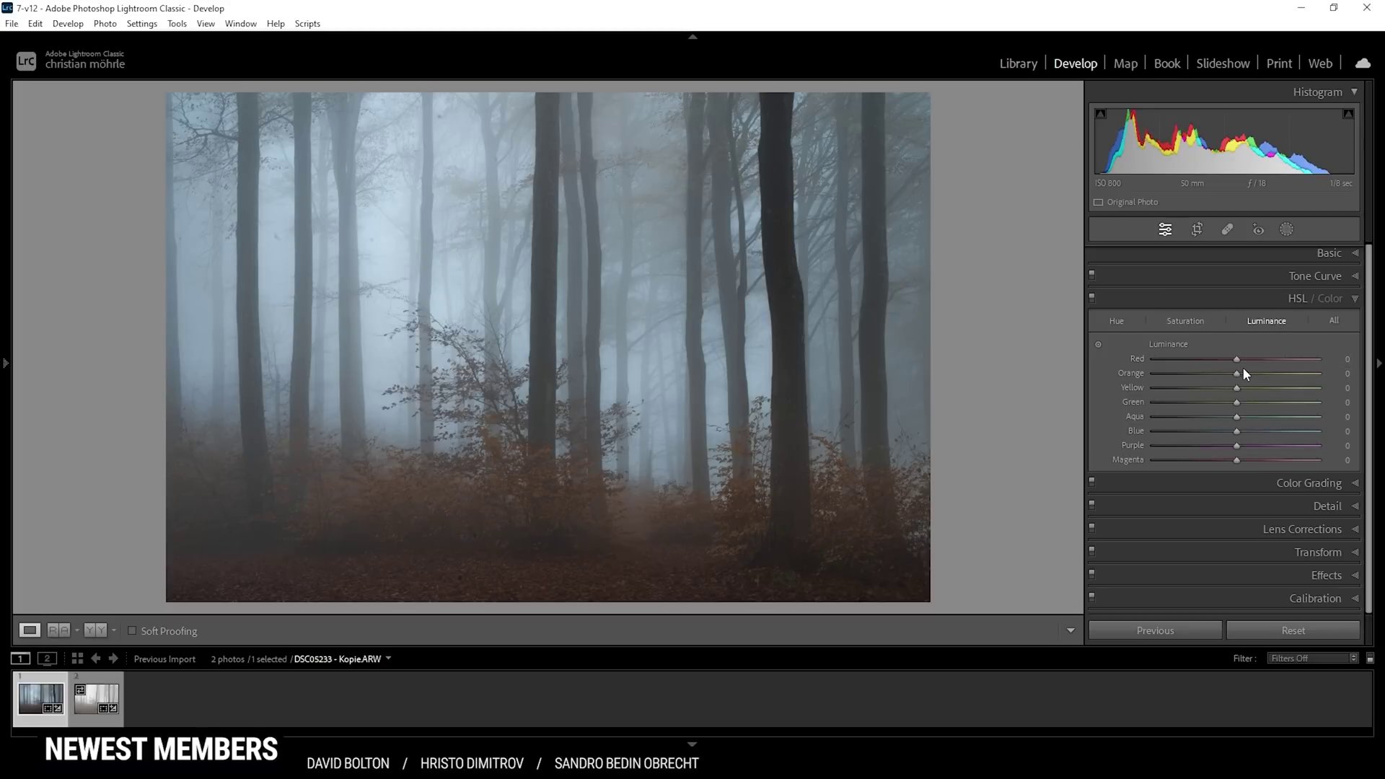
drag(1257, 374, 1288, 373)
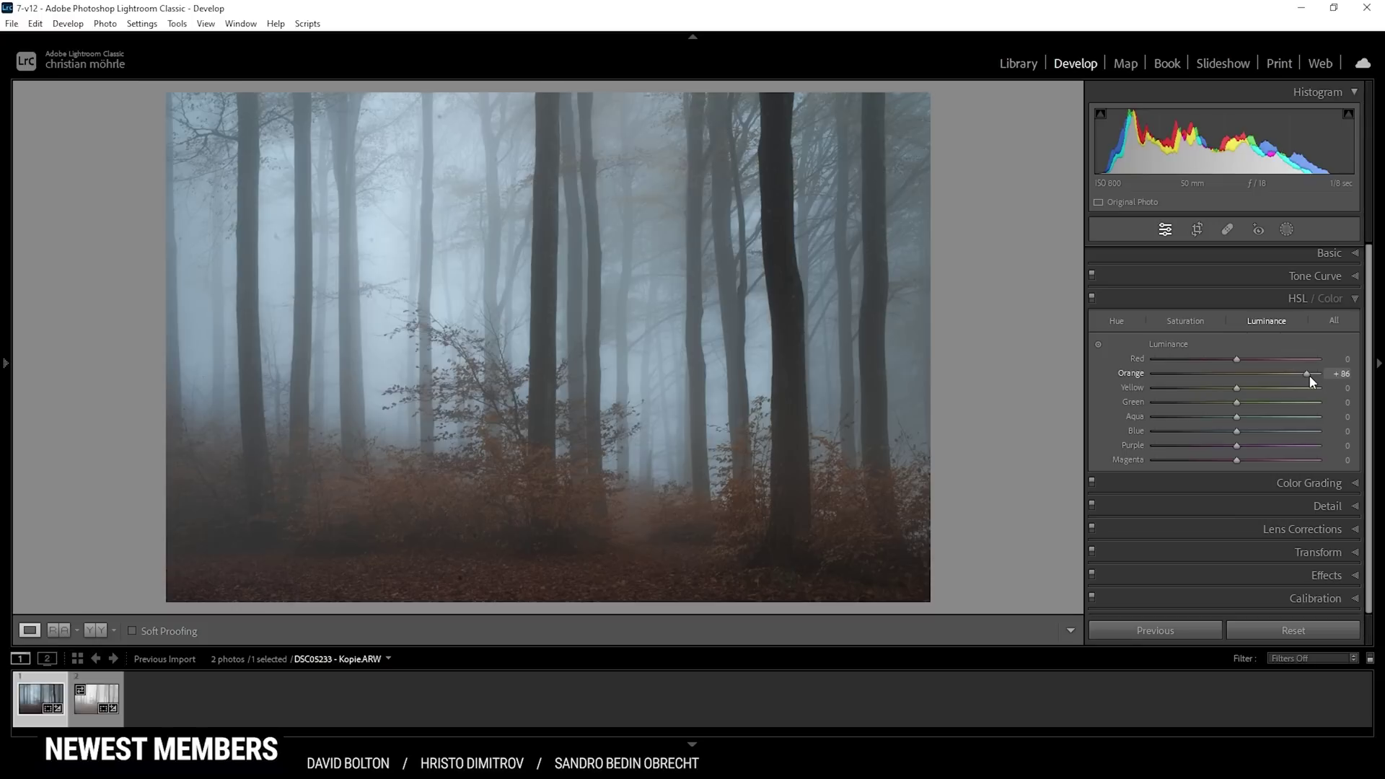
mouse_move(1288, 380)
mouse_down()
mouse_move(1262, 382)
mouse_move(1295, 390)
mouse_move(1278, 389)
mouse_up()
drag(1307, 373, 1324, 373)
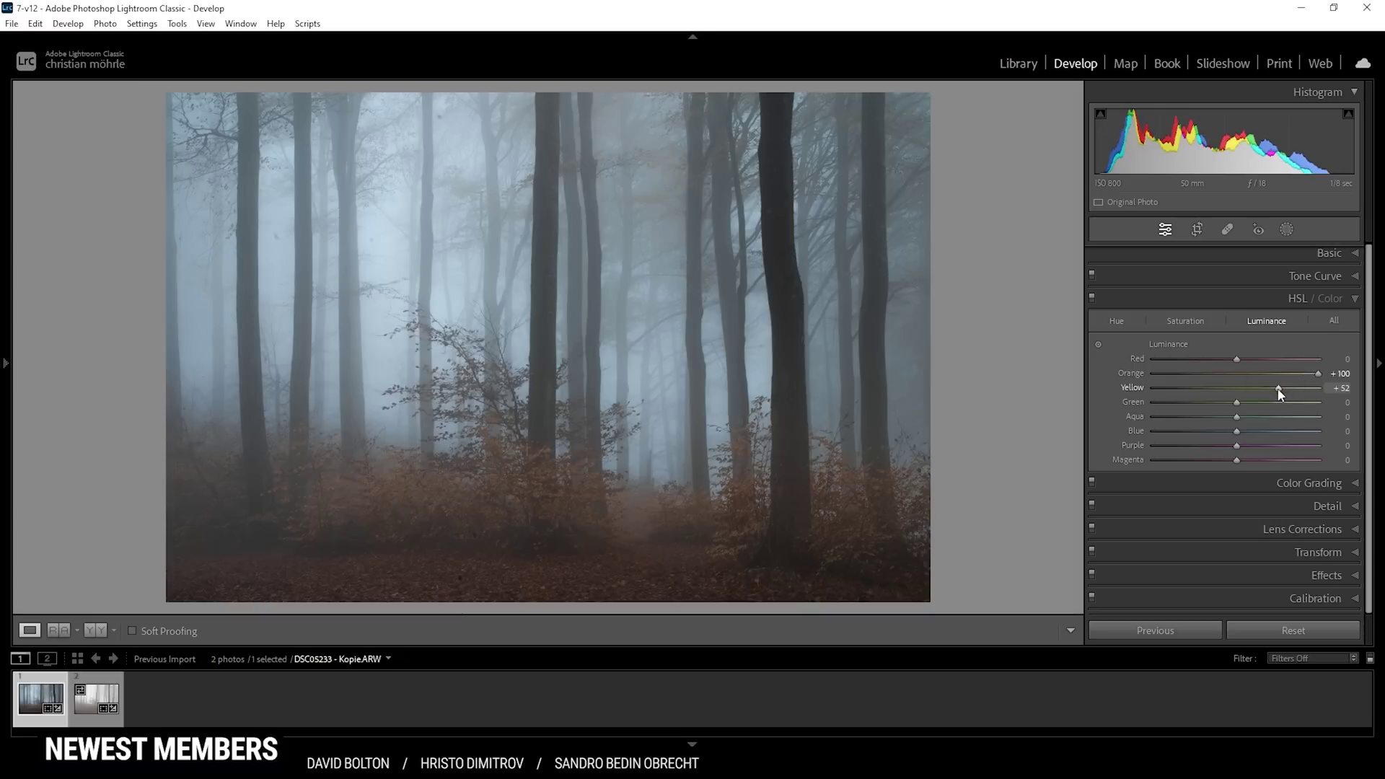
mouse_move(1236, 357)
mouse_down()
mouse_move(1306, 361)
mouse_move(1247, 352)
mouse_up()
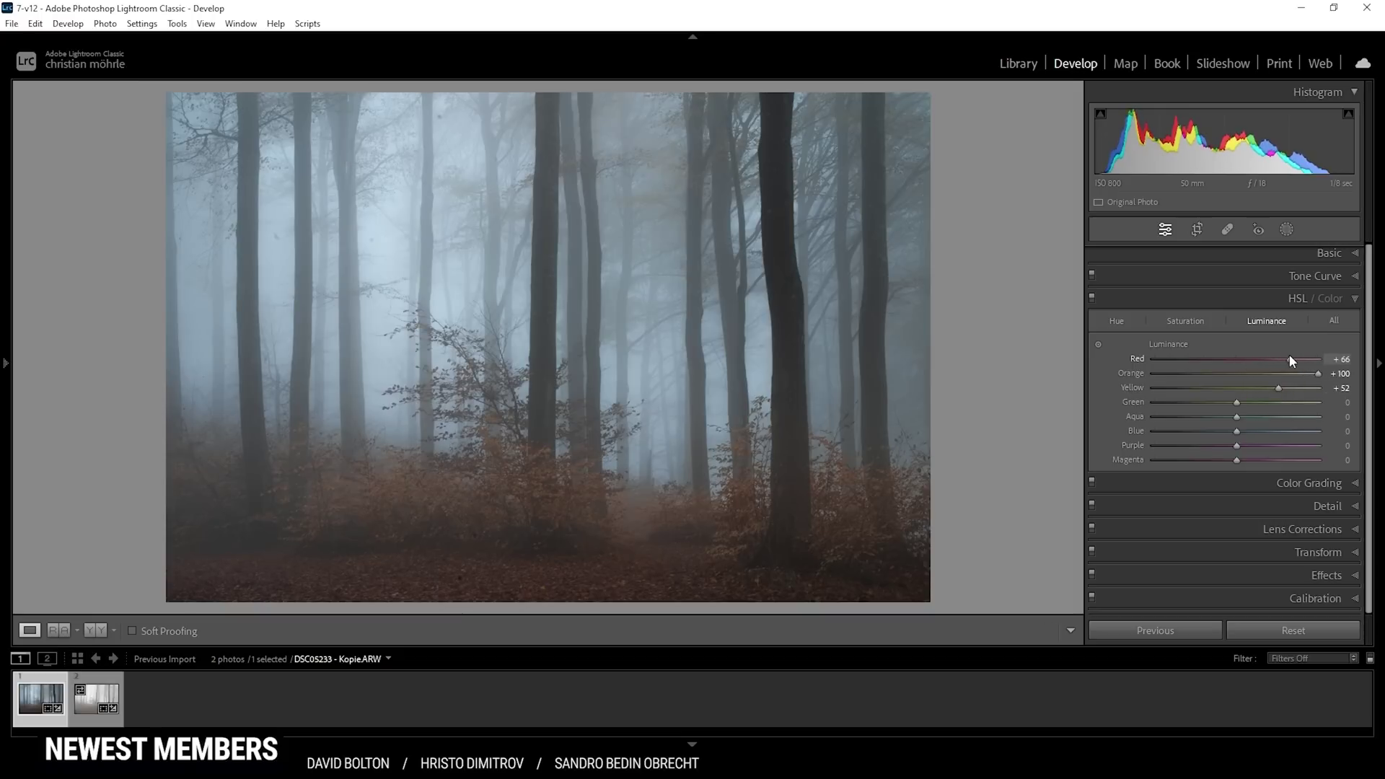
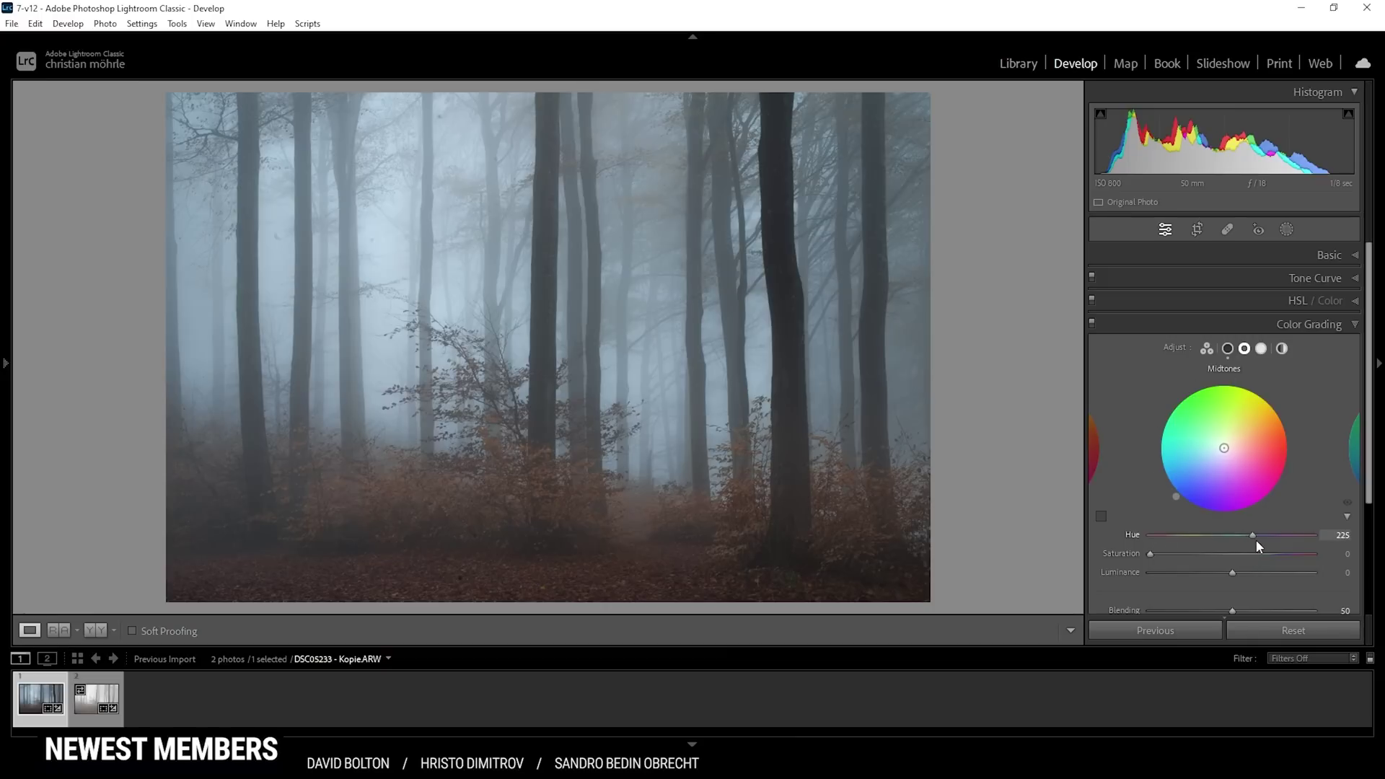
- Give the midtones a subtle blue tint by setting their color grading saturation to 7
click(1152, 554)
drag(1157, 552, 1162, 553)
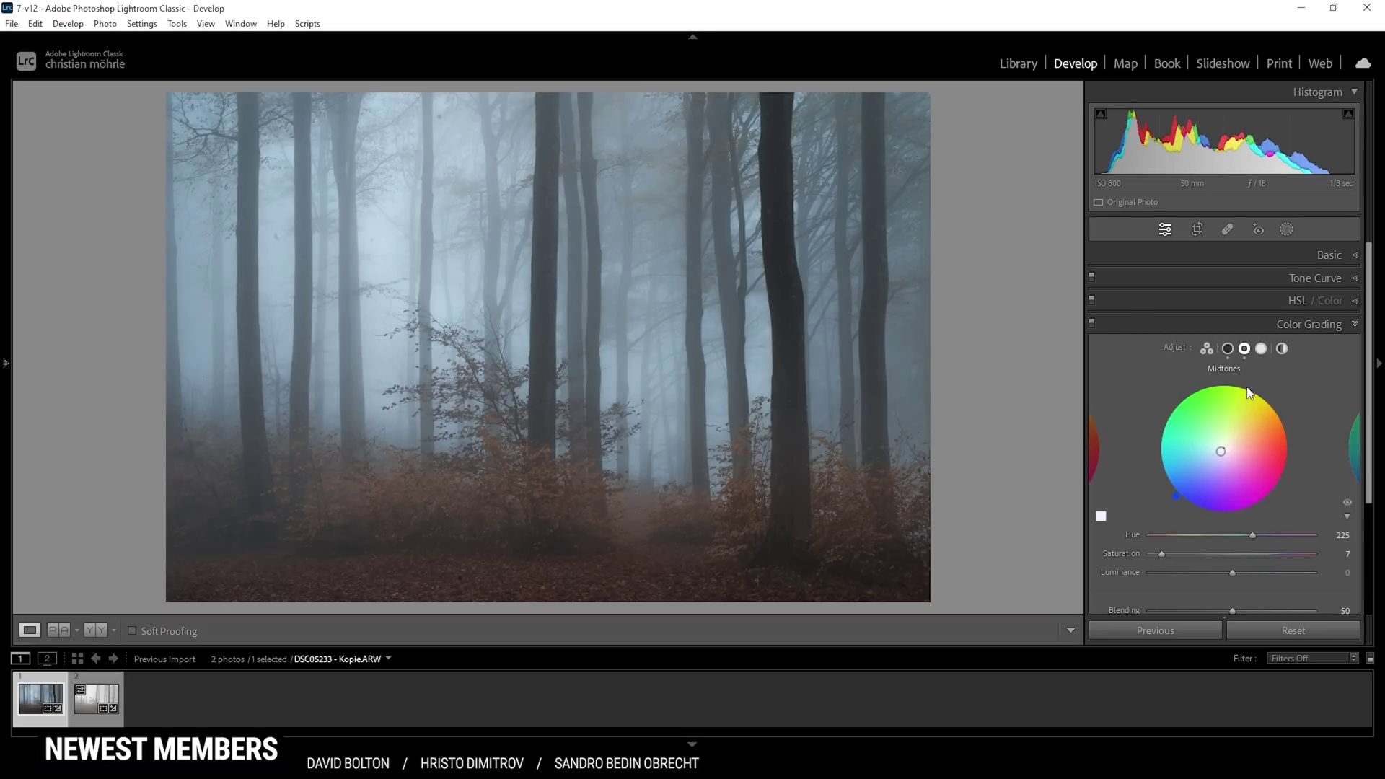
- Darken the shadows by moderately lowering their color grading luminance
click(1228, 349)
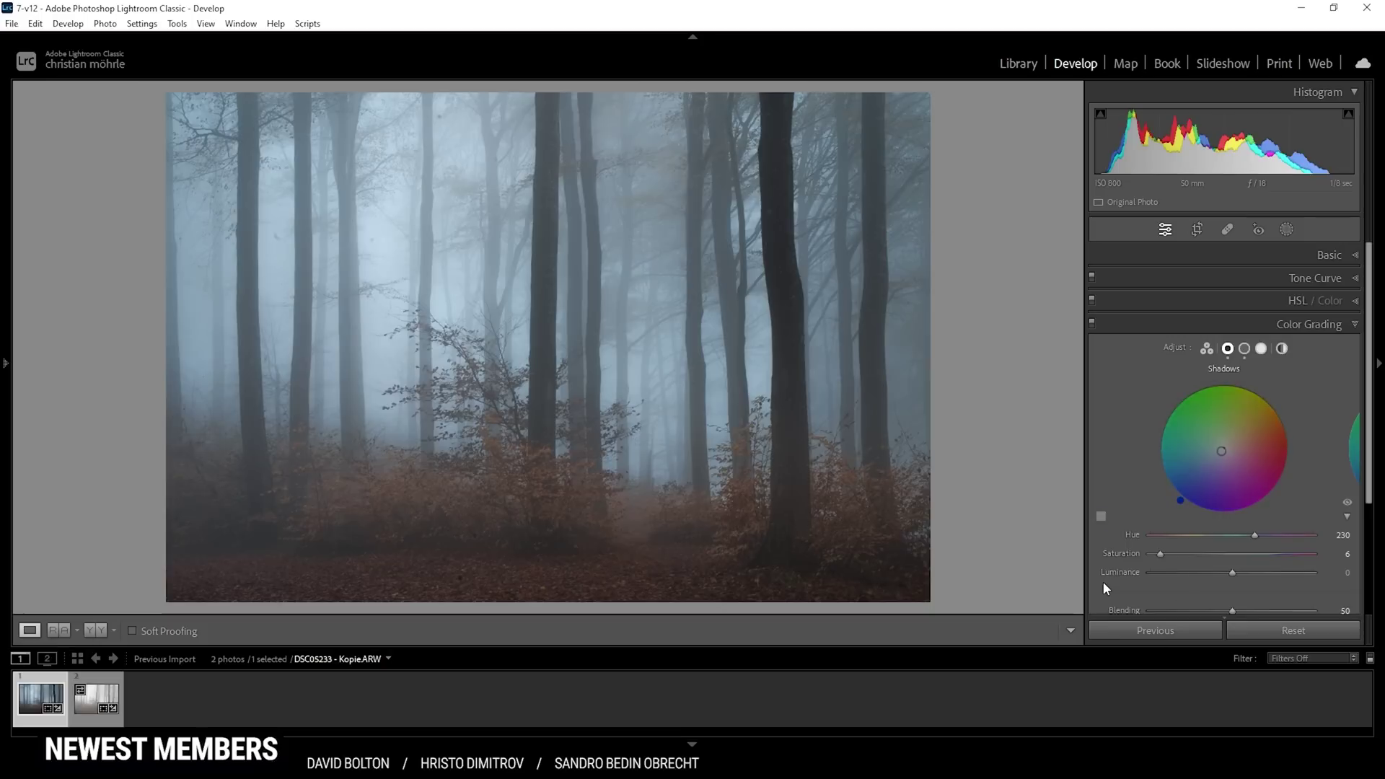
drag(1232, 575, 1201, 578)
click(1246, 350)
drag(1231, 573, 1201, 573)
double_click(1201, 573)
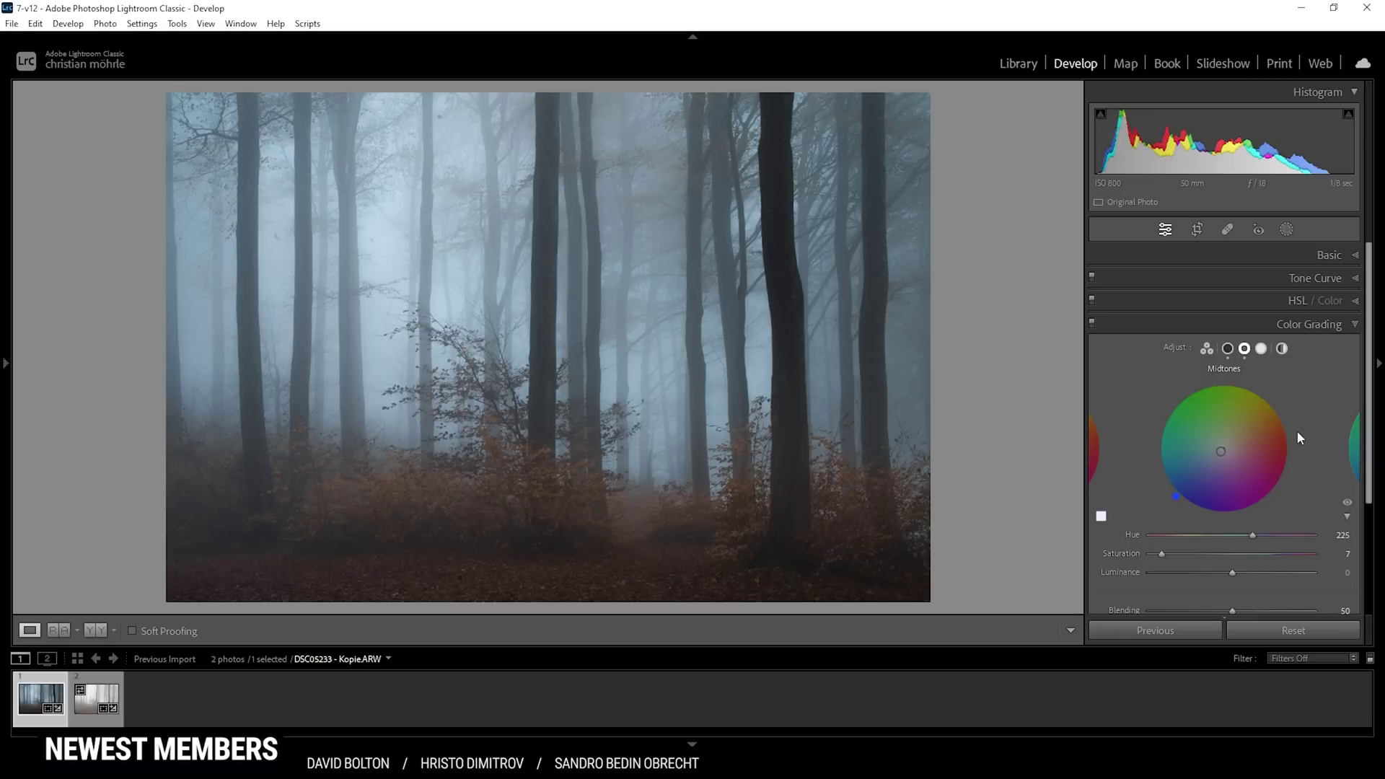
- Brighten the highlights slightly by setting their color grading luminance to +10
click(1261, 348)
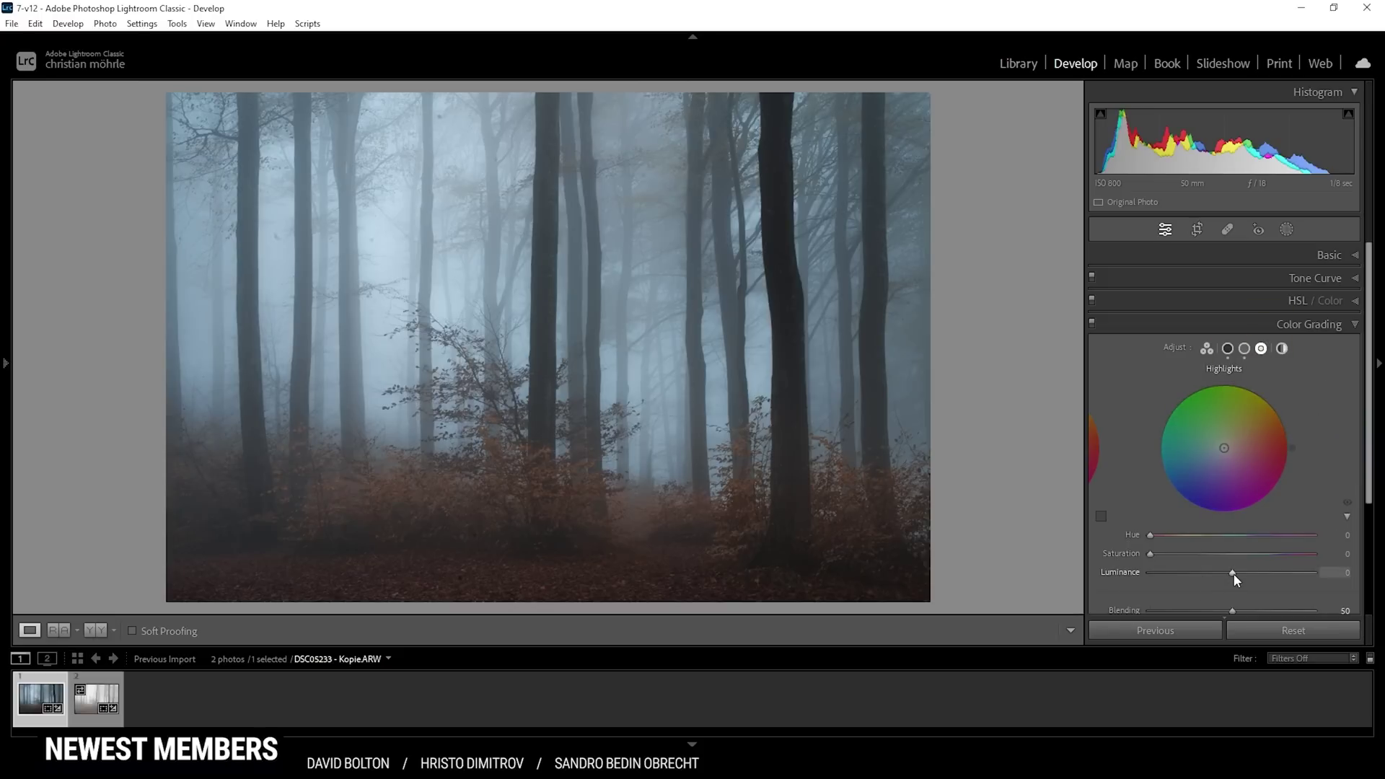
mouse_move(1234, 572)
mouse_down()
mouse_move(1289, 573)
mouse_move(1241, 570)
mouse_up()
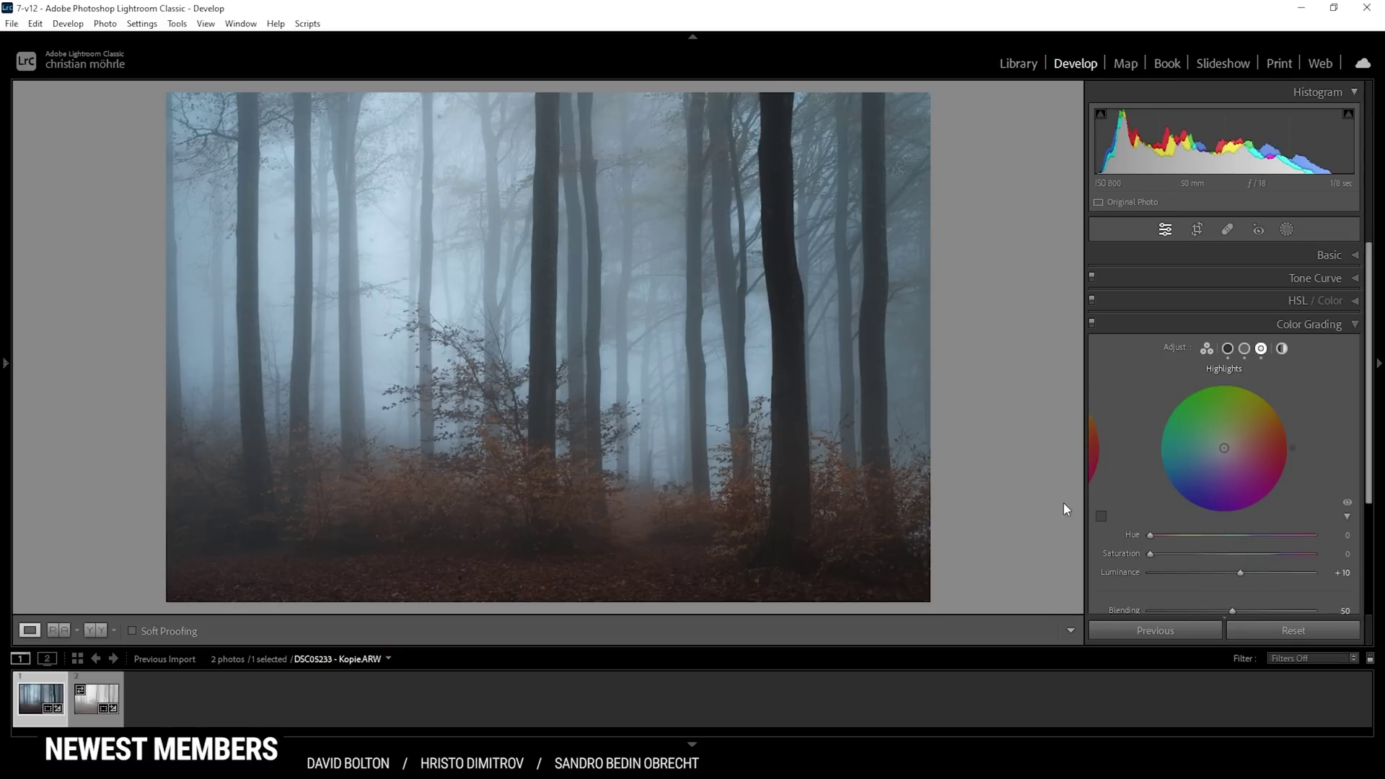
click(1128, 327)
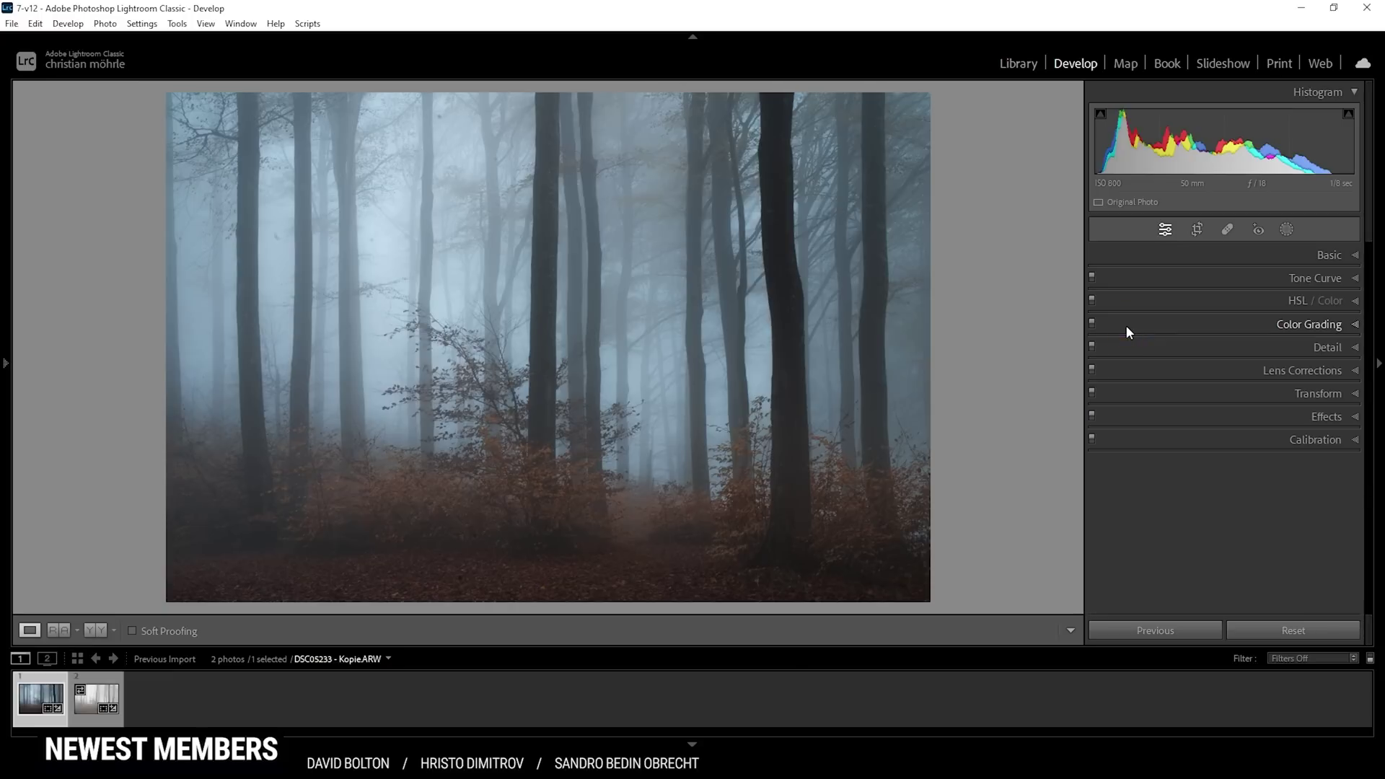
- In the camera calibration, shift the blue primary hue slightly toward teal and raise the blue primary saturation
click(1226, 436)
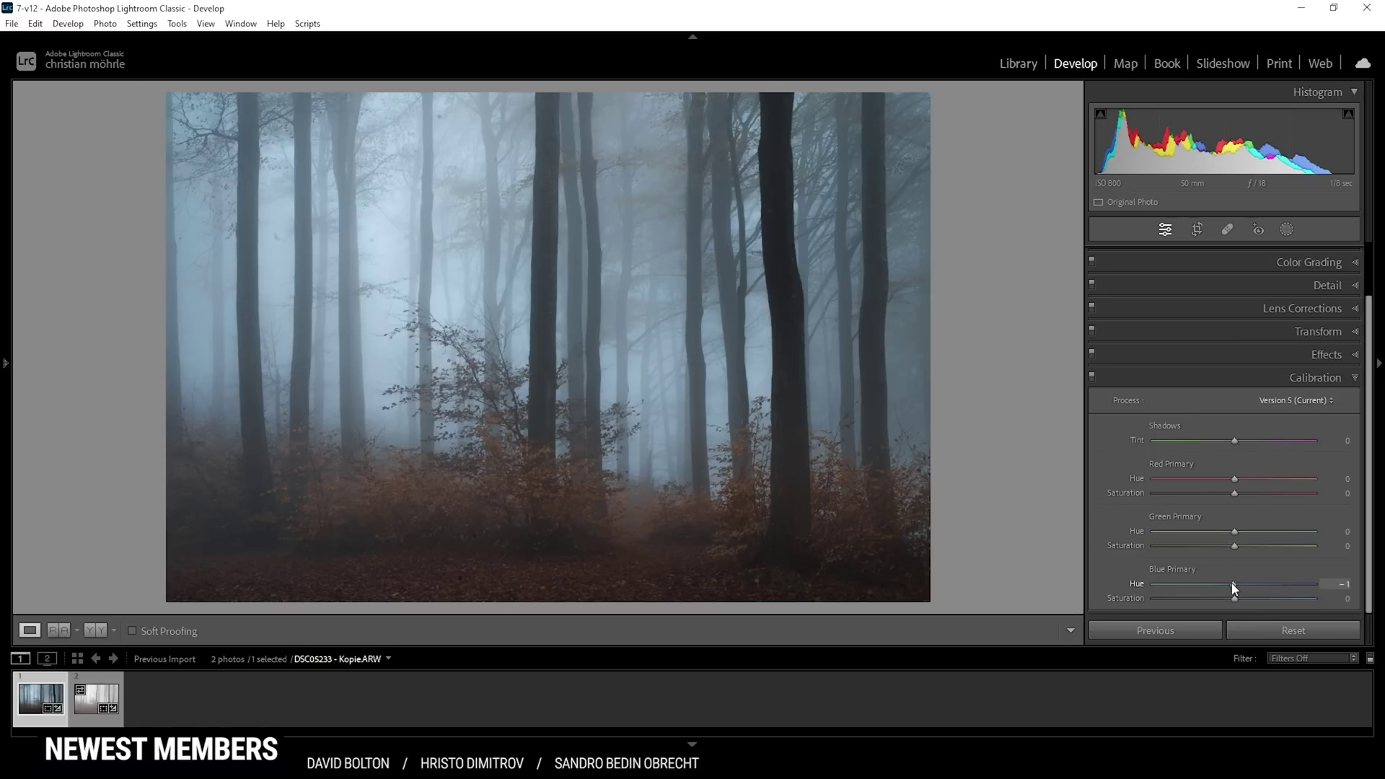
drag(1232, 584, 1255, 600)
click(1222, 380)
- Sharpen the photo with amount 80, radius 0.5, detail 100 and masking 65
click(1287, 343)
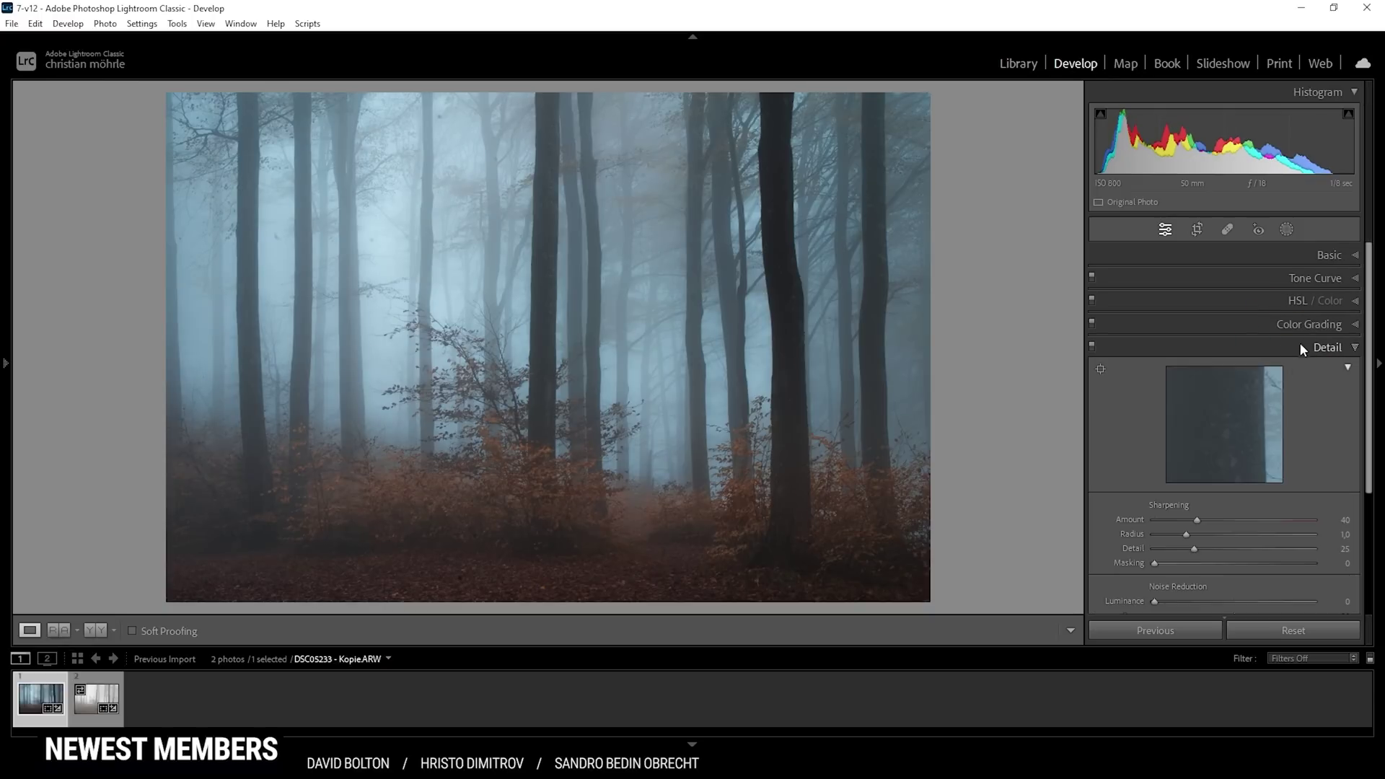
scroll(1154, 392, down, 2)
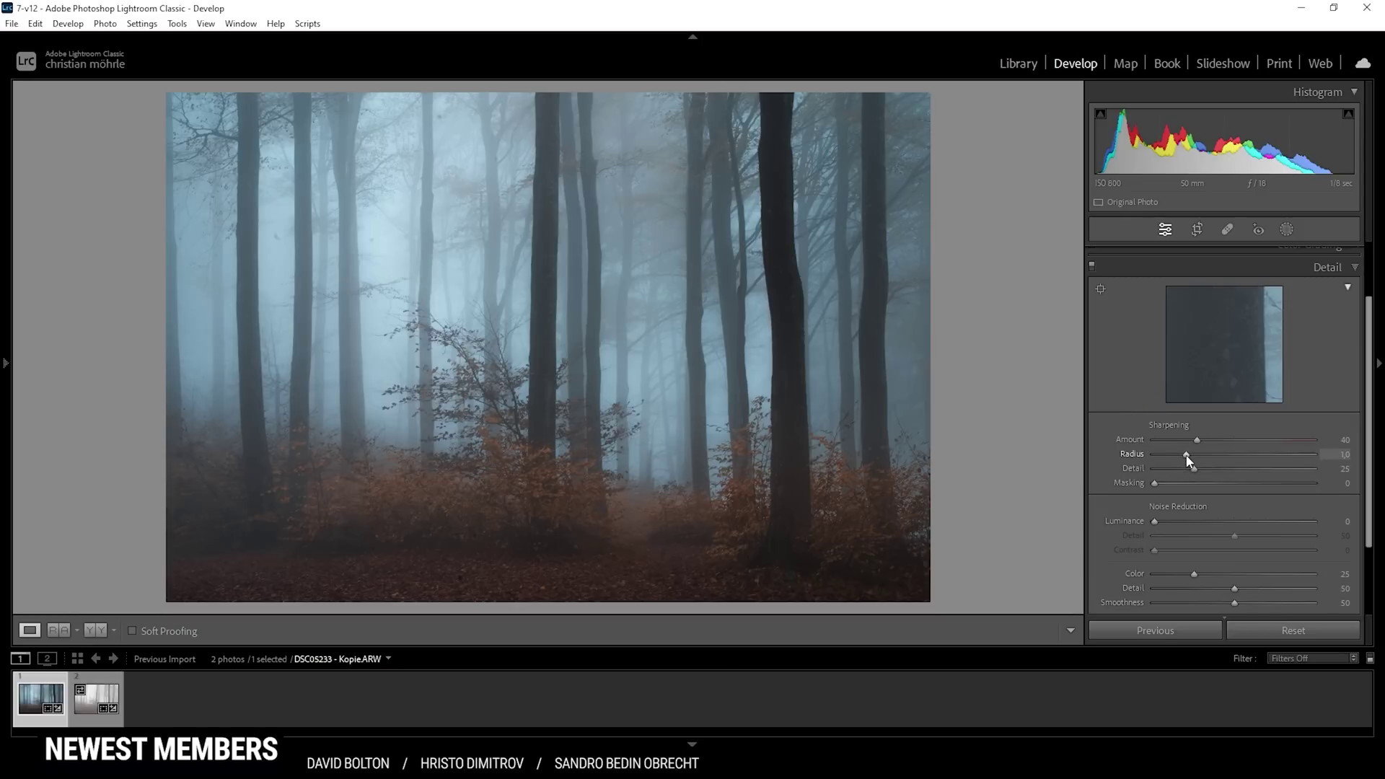
drag(1184, 455, 1371, 473)
drag(1159, 480, 1263, 482)
drag(1198, 439, 1240, 440)
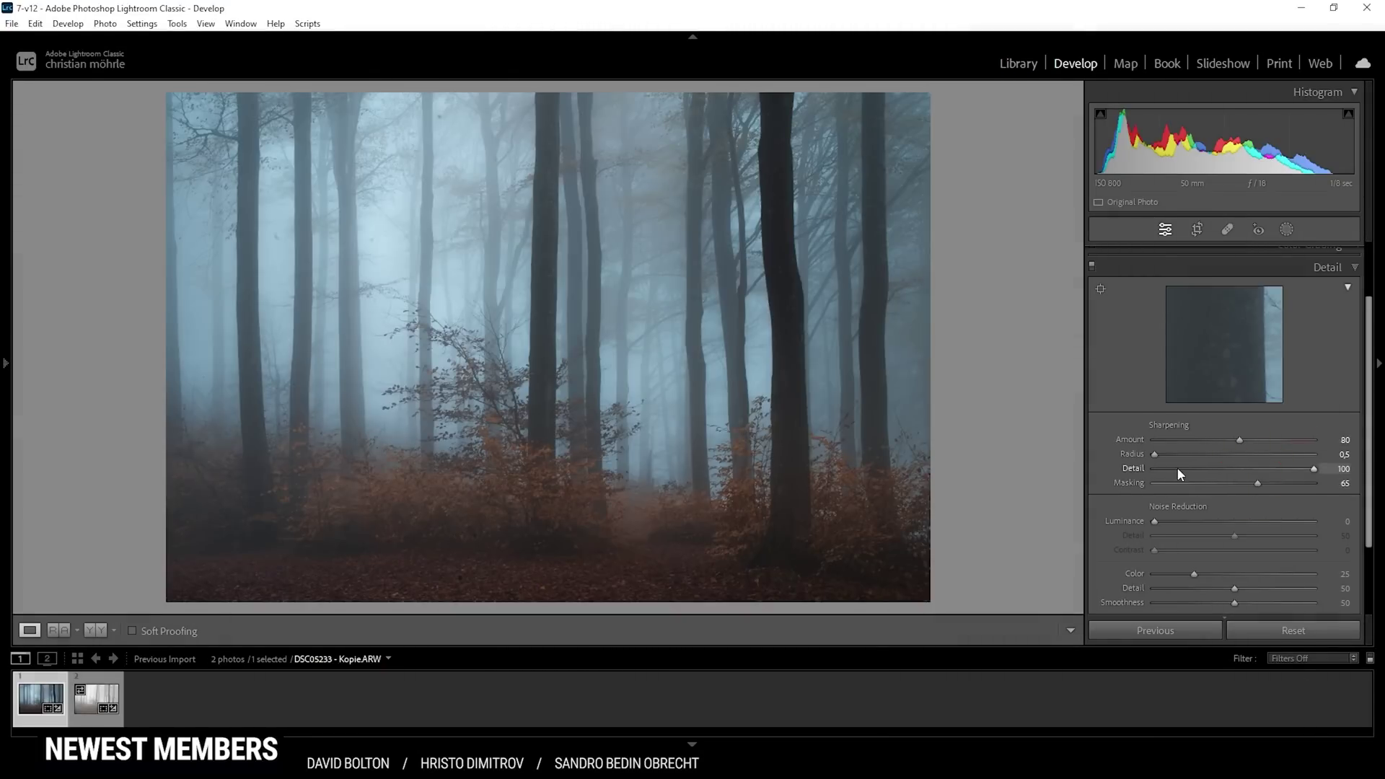